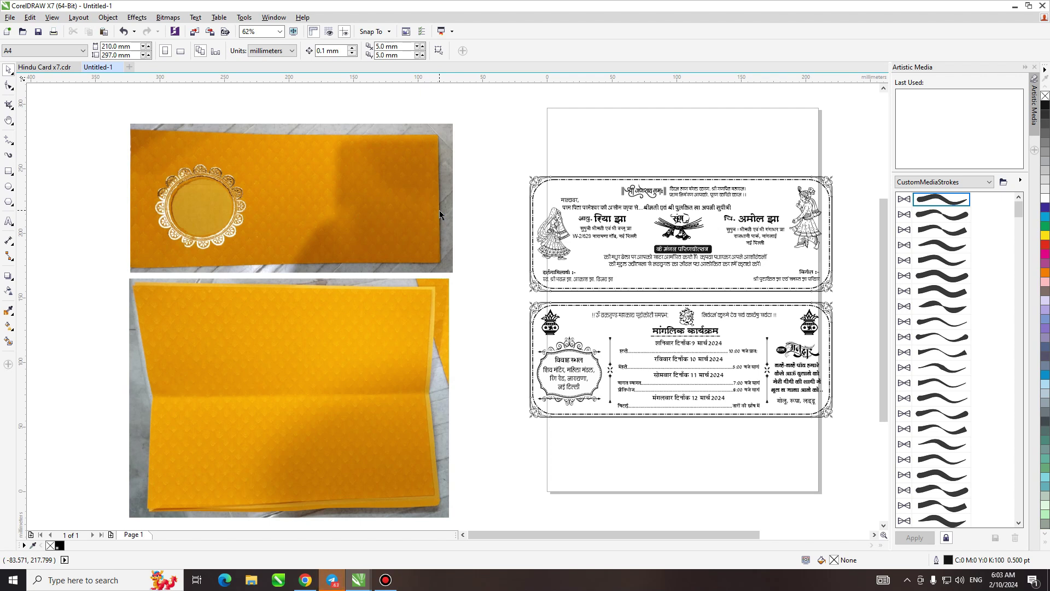
Step: Draw a rectangle above the inner card layouts, size it to 267 × 117 mm, and shift it clear of them
left_click_drag(524, 149, 450, 232)
left_click(8, 174)
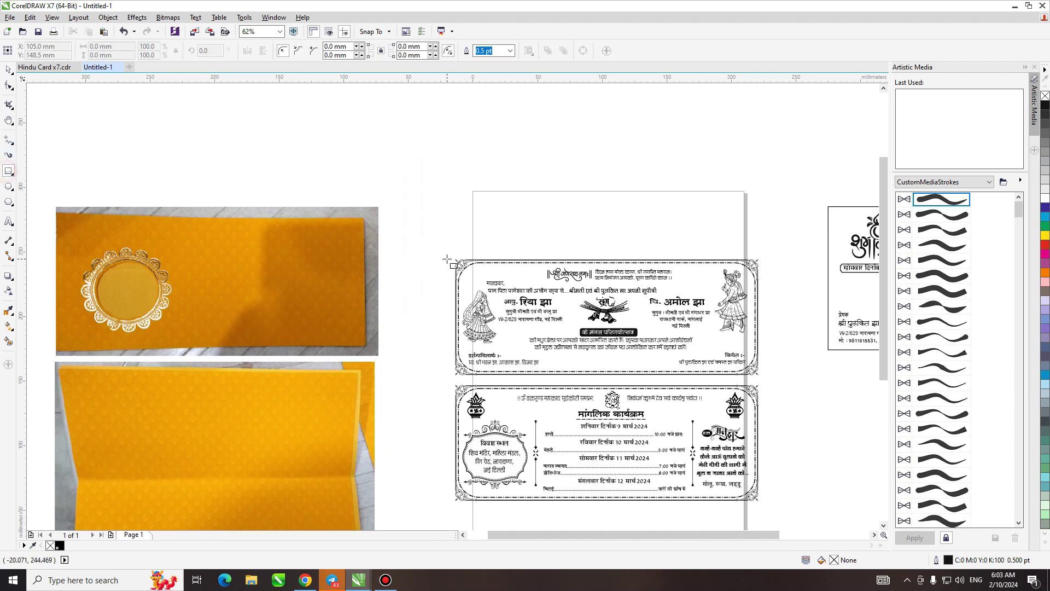
left_click_drag(443, 158, 663, 241)
double_click(109, 46)
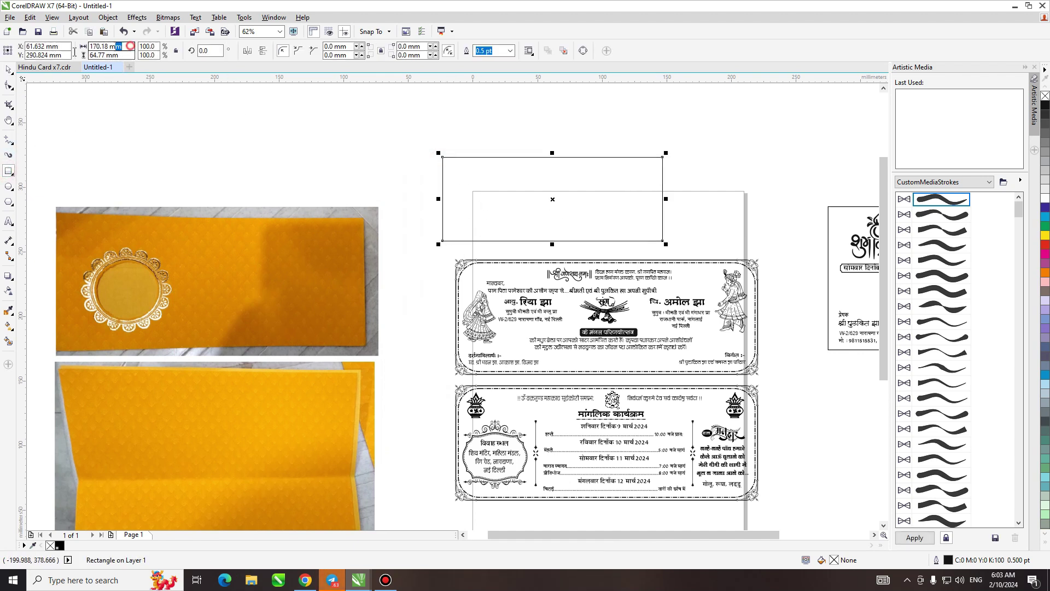
type("267")
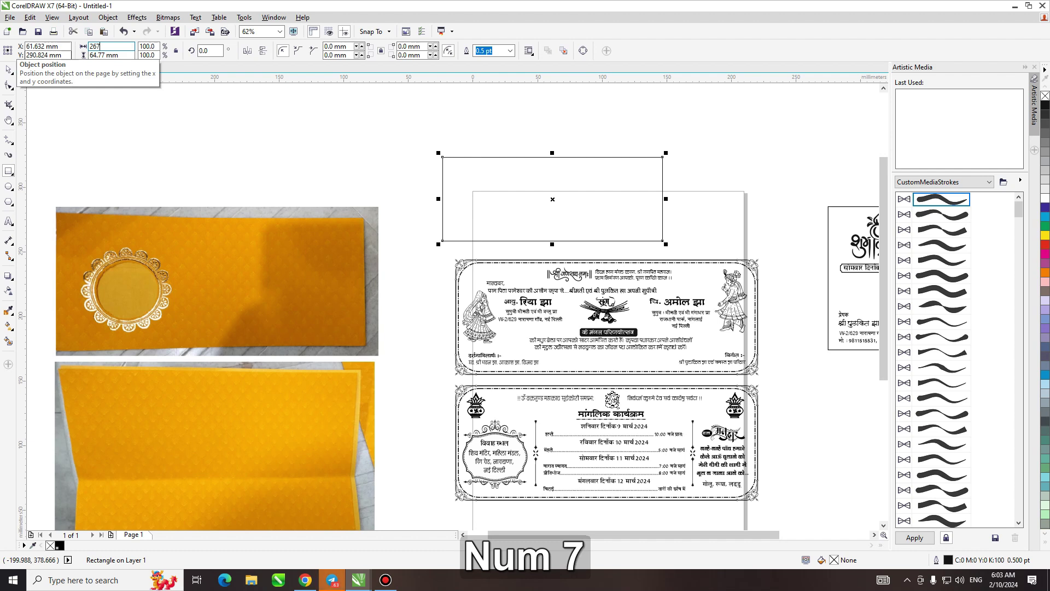
key("Tab")
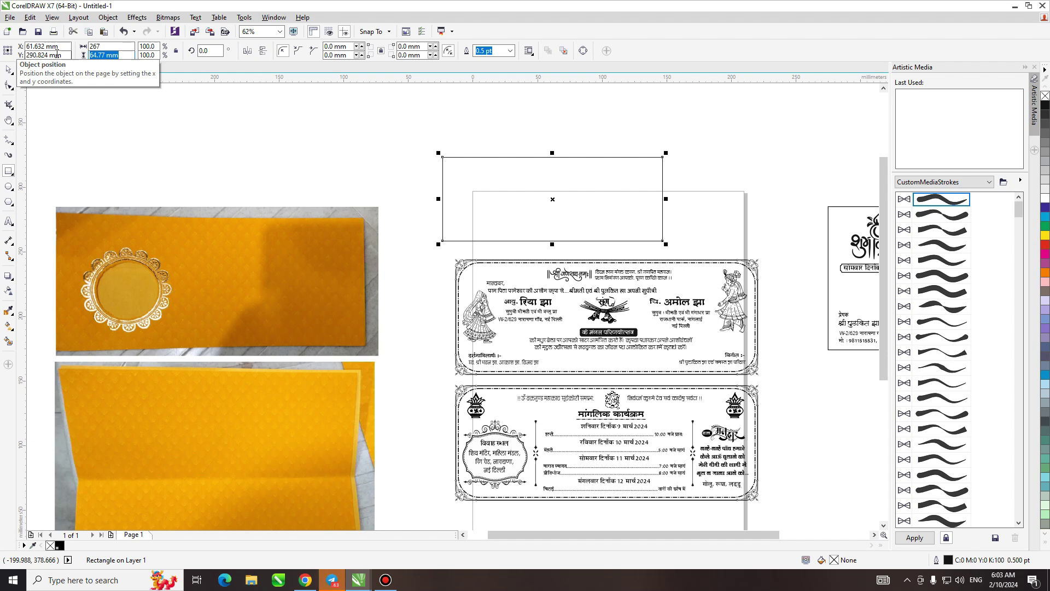
type("117")
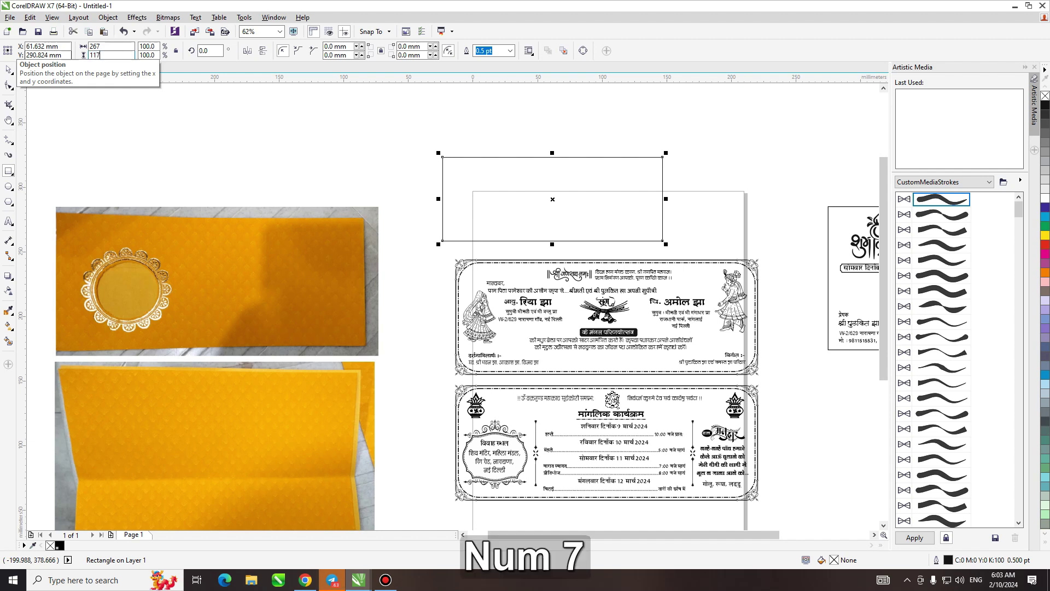
key("Return")
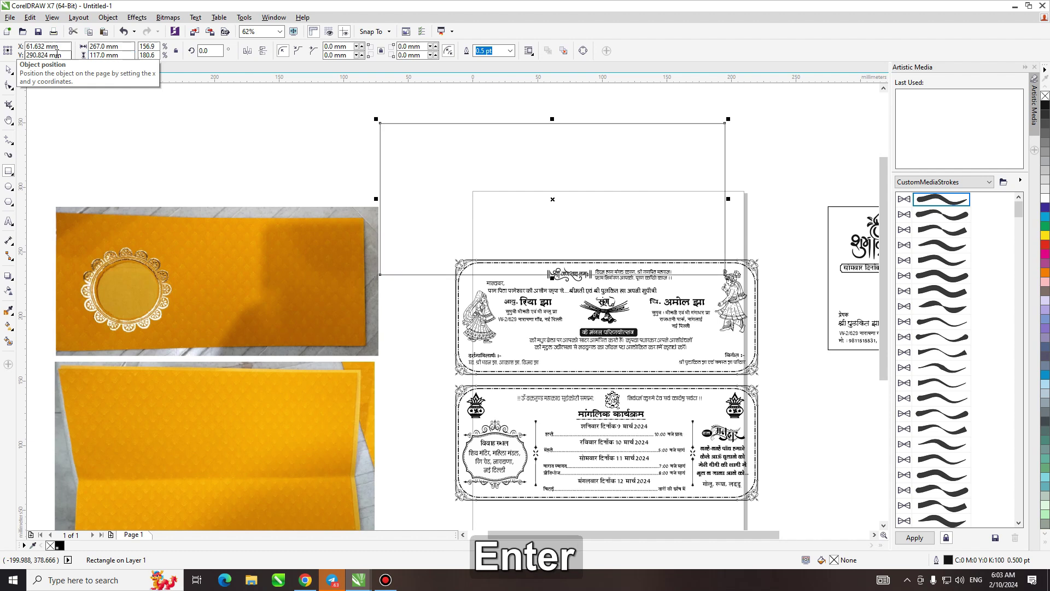
left_click_drag(553, 200, 578, 184)
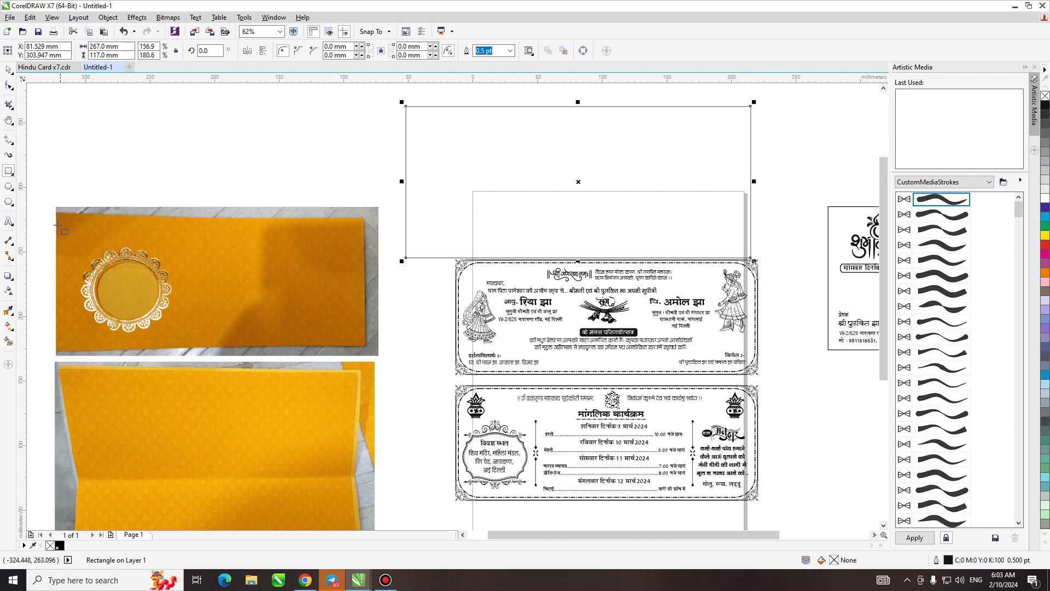
Step: Draw an ellipse within the rectangle's left part, size it to 75 × 75 mm, and nudge it up and left
left_click(8, 186)
left_click_drag(454, 162, 521, 216)
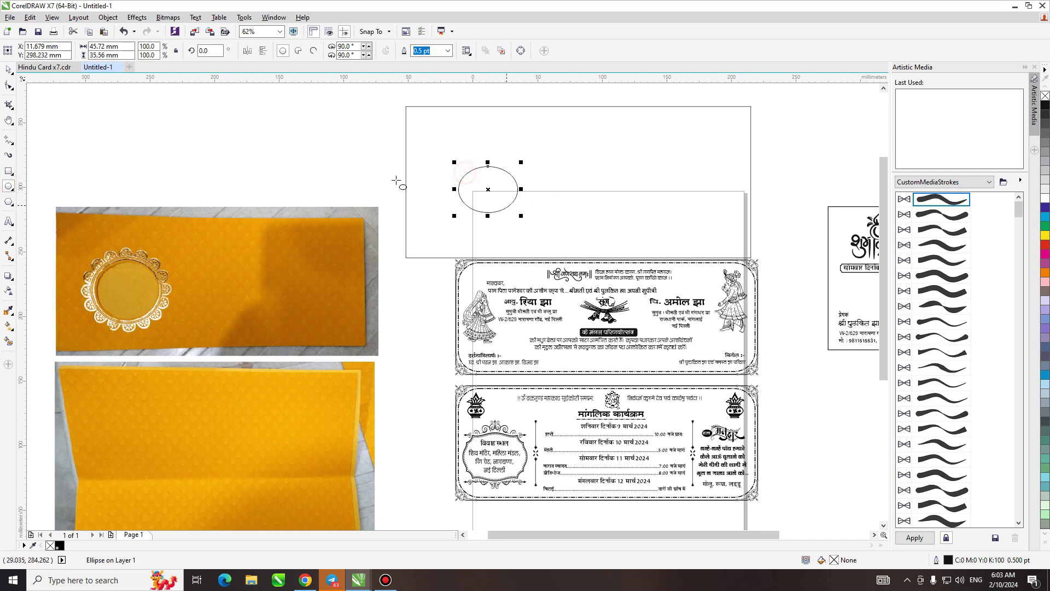
type("75")
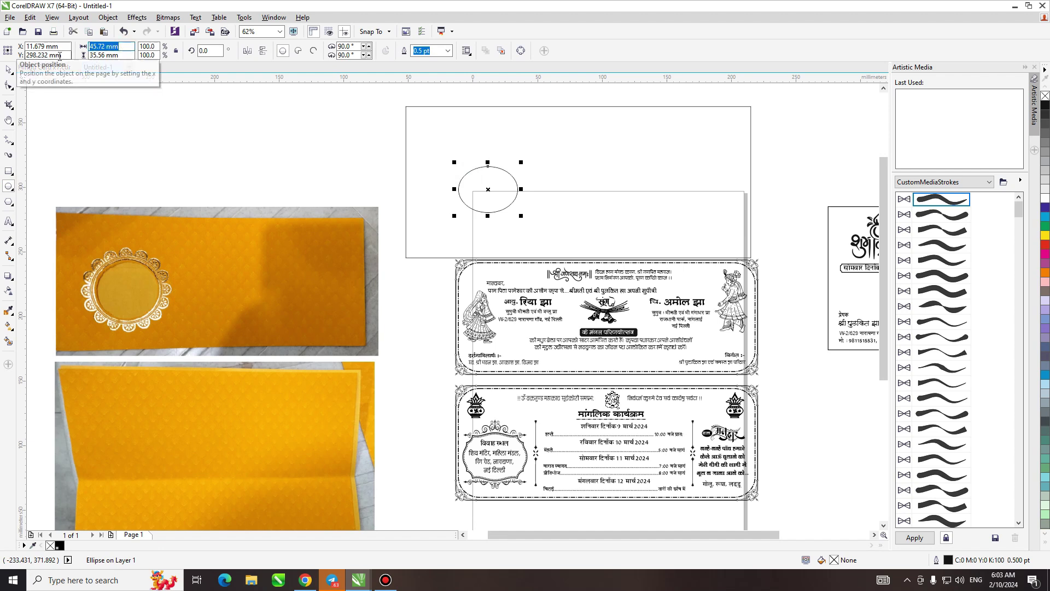
key("Tab")
type("75")
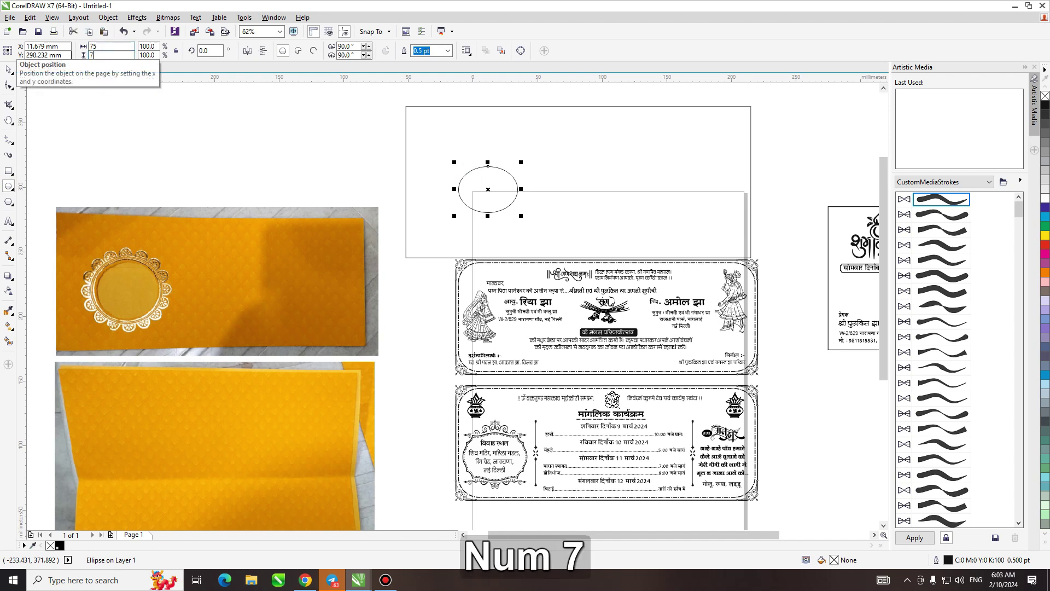
key("Return")
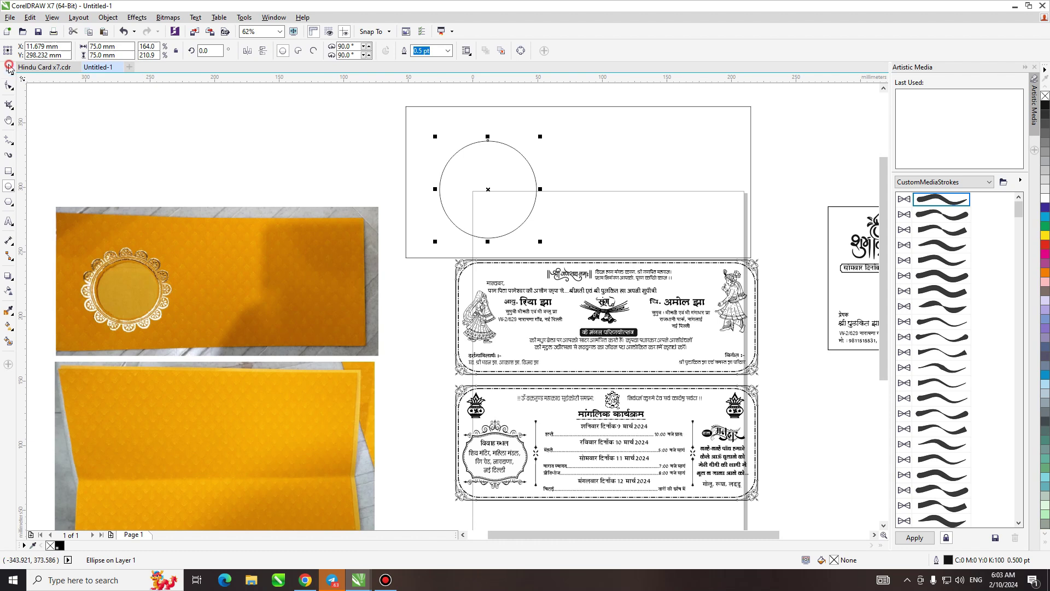
left_click_drag(489, 191, 479, 181)
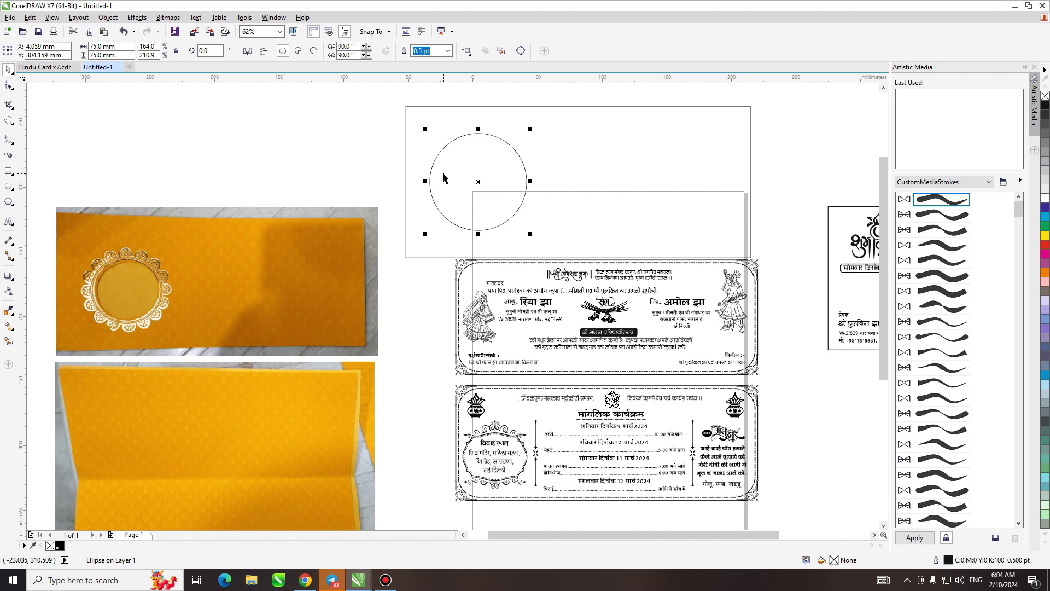
Step: Align the circle to the rectangle's top and left edges
left_click(406, 142, "shift")
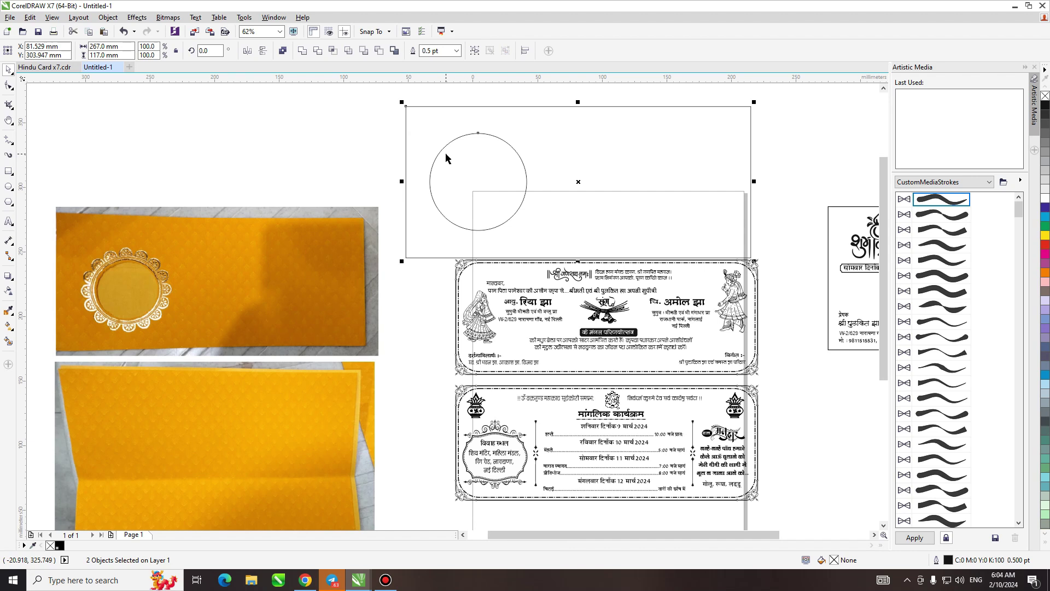
key("t")
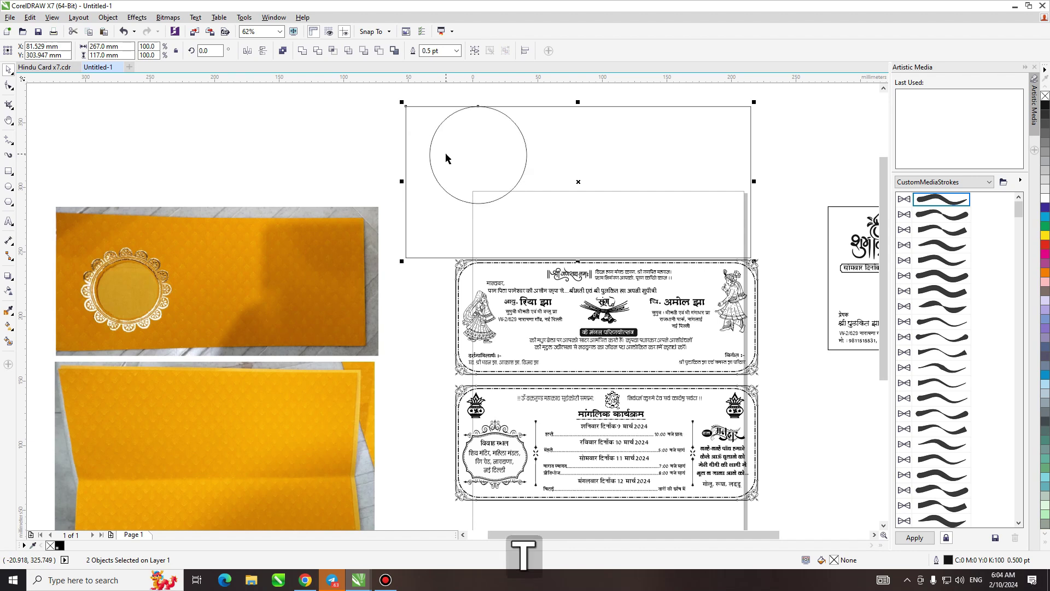
key("l")
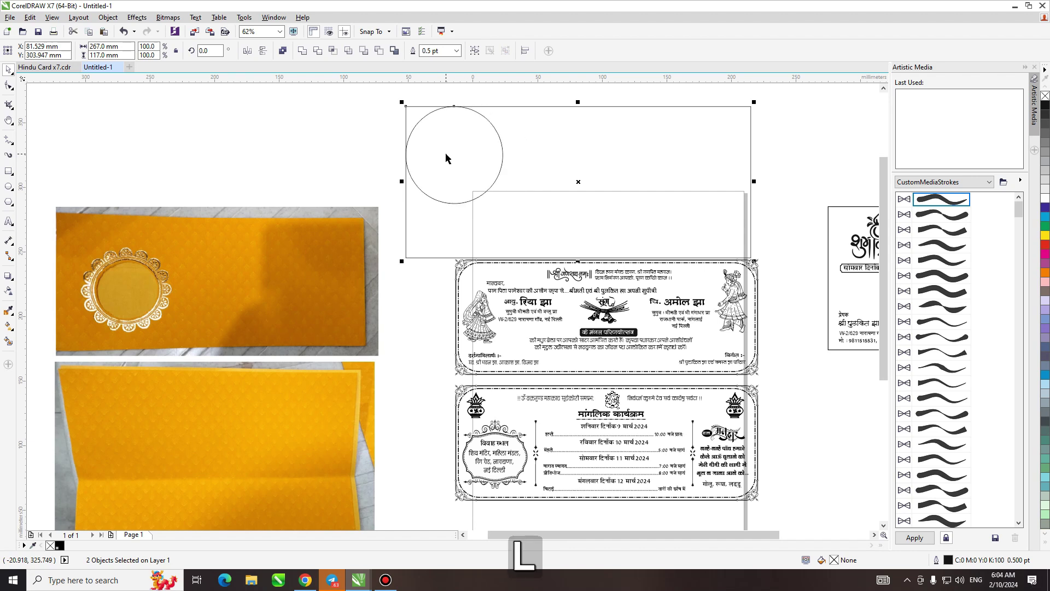
Step: Move the circle straight down by 29 mm
left_click(353, 134)
left_click(387, 95)
left_click_drag(387, 95, 539, 208)
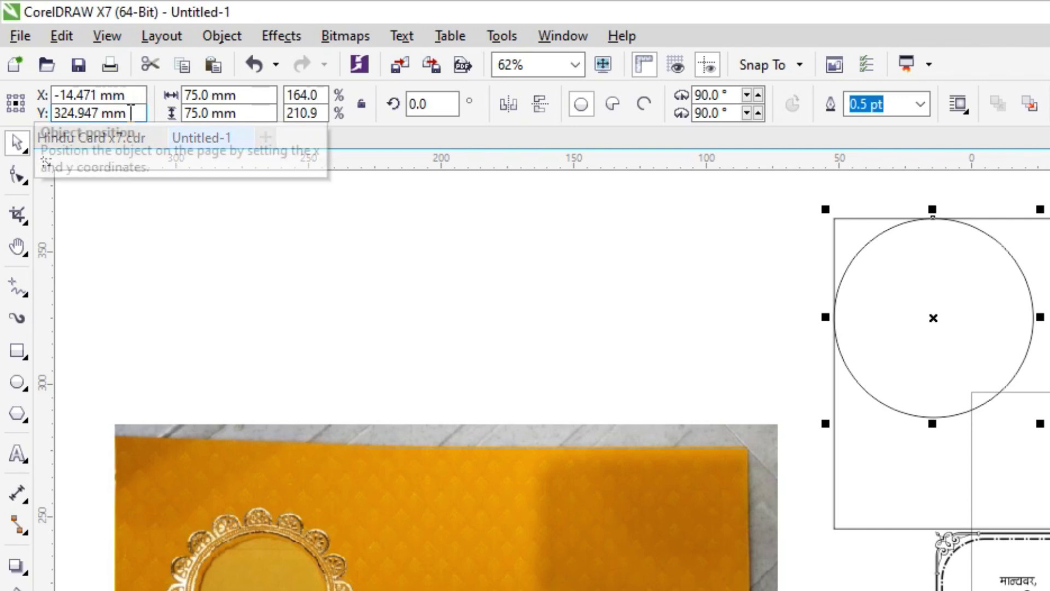
type("29")
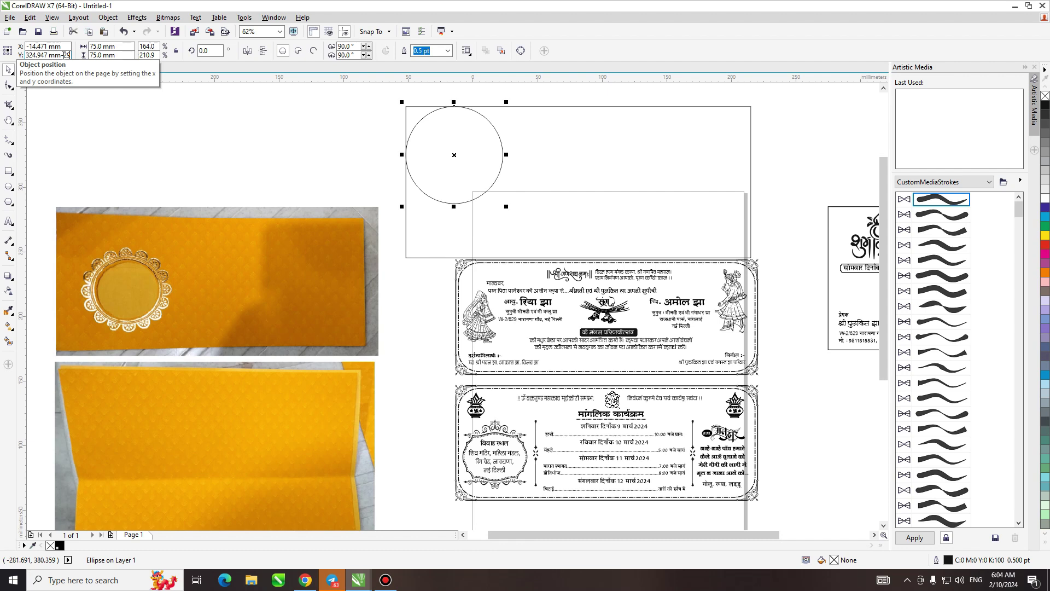
key("Return")
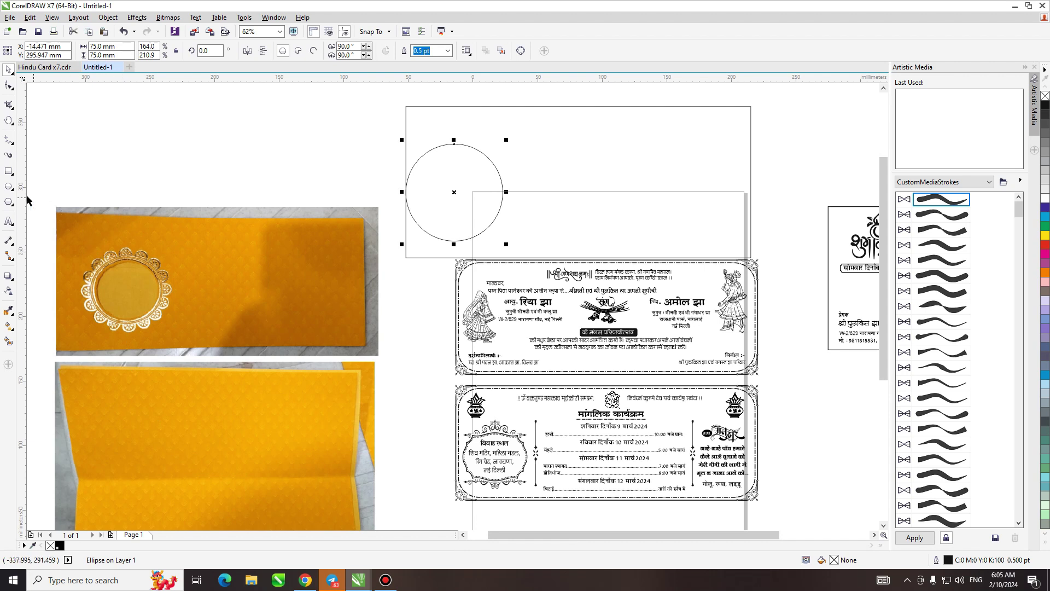
Step: Check the gap between the circle and the rectangle's bottom edge with a temporary rectangle about 5.2 × 12.8 mm, and delete it
left_click(9, 171)
scroll(459, 246, "up", 4)
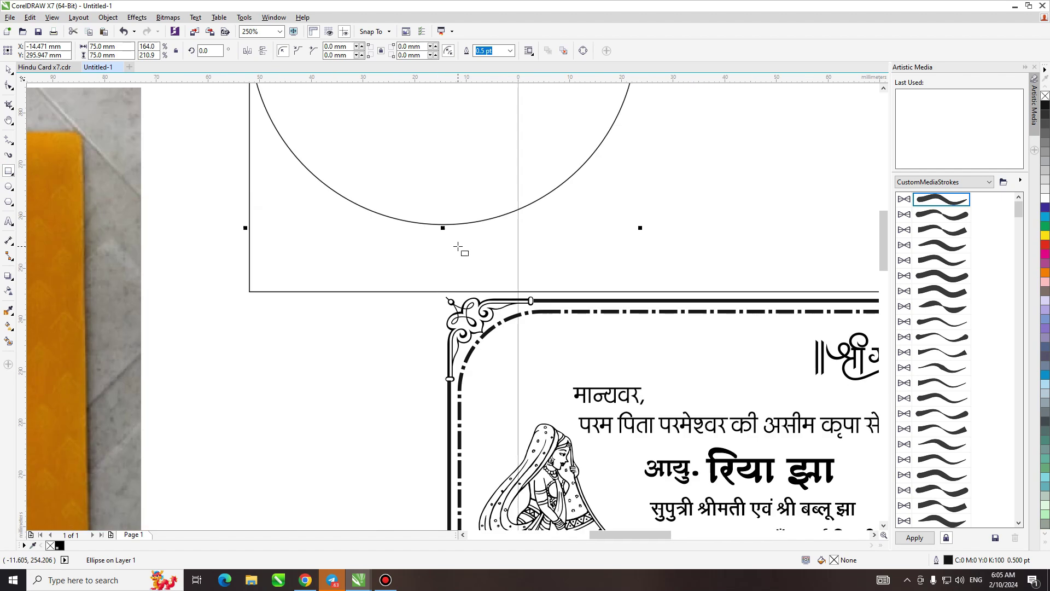
left_click_drag(430, 224, 457, 291)
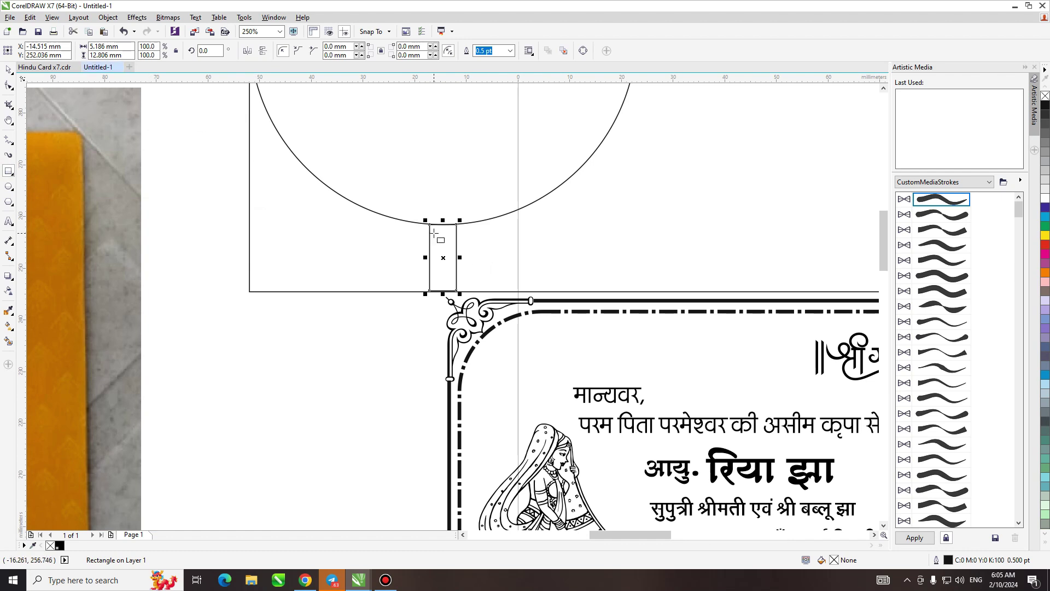
scroll(433, 233, "down", 2)
key("h")
left_click_drag(443, 216, 446, 252)
left_click_drag(450, 176, 462, 296)
key("space")
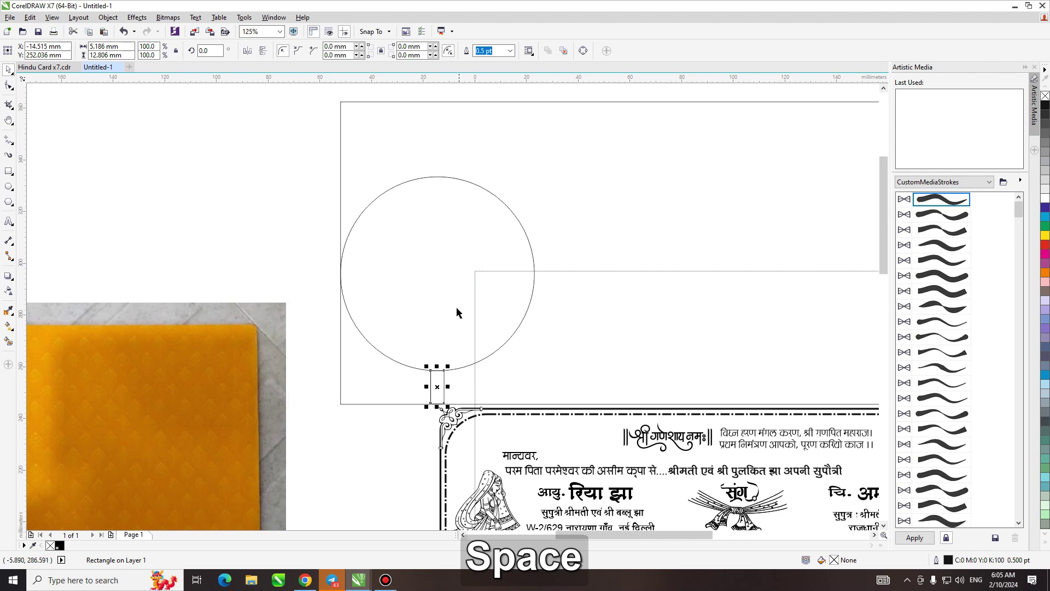
key("Delete")
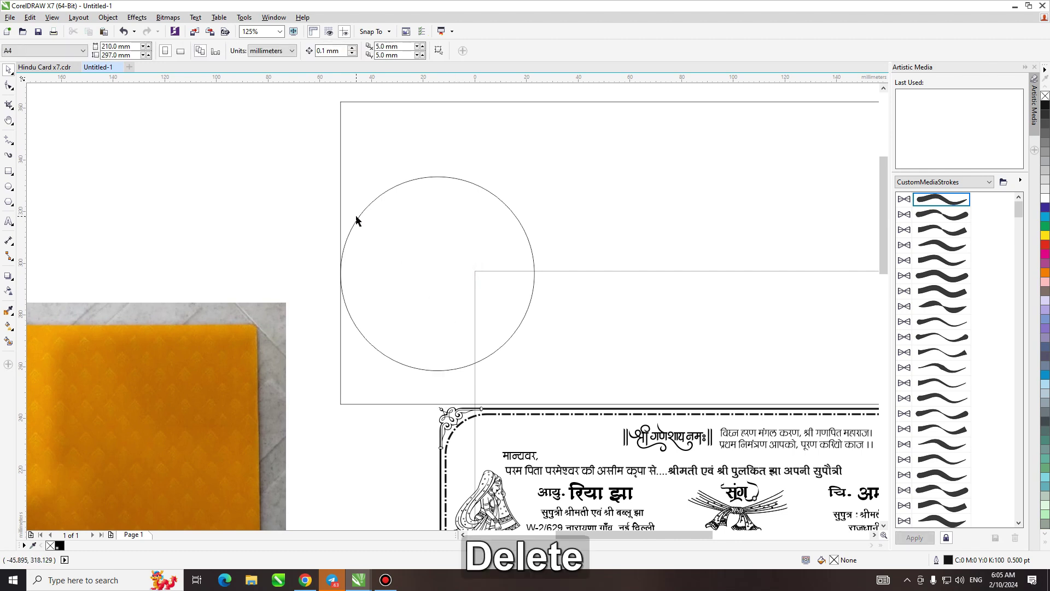
Step: Compare with the window position in the orange envelope photo and move the circle 20 mm to the right
left_click(516, 315)
key("h")
left_click_drag(172, 349, 293, 310)
left_click_drag(223, 337, 520, 300)
left_click_drag(237, 361, 352, 301)
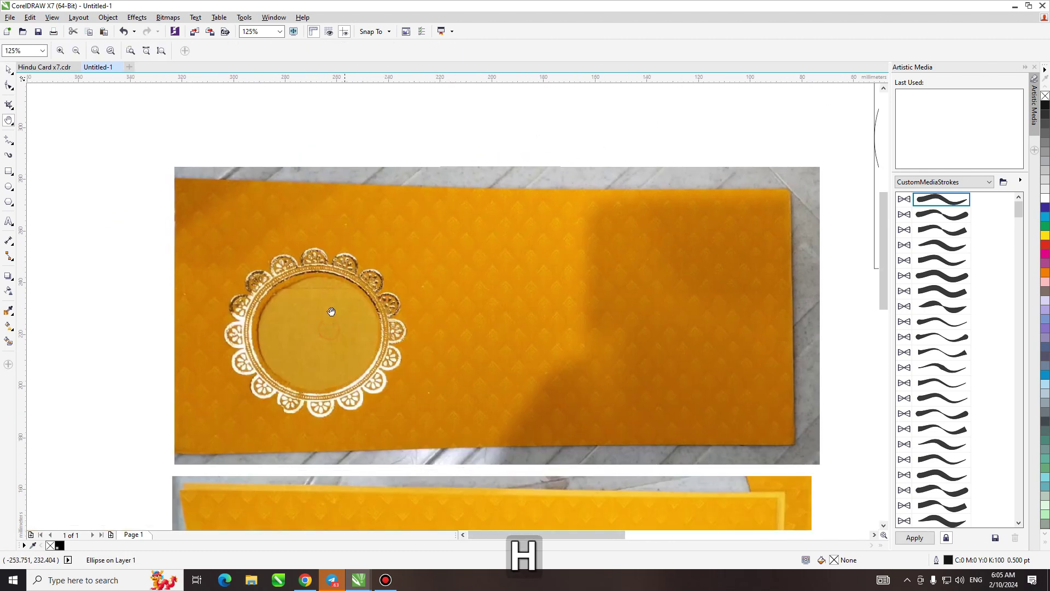
left_click_drag(163, 300, 112, 316)
key("space")
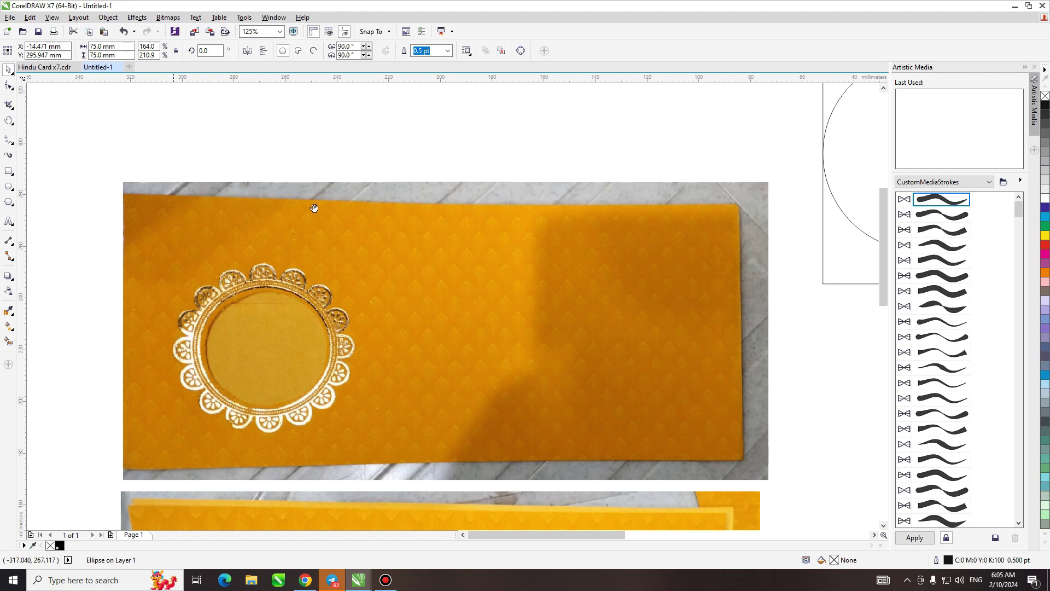
key("h")
scroll(445, 218, "down", 2)
left_click_drag(530, 237, 298, 239)
key("space")
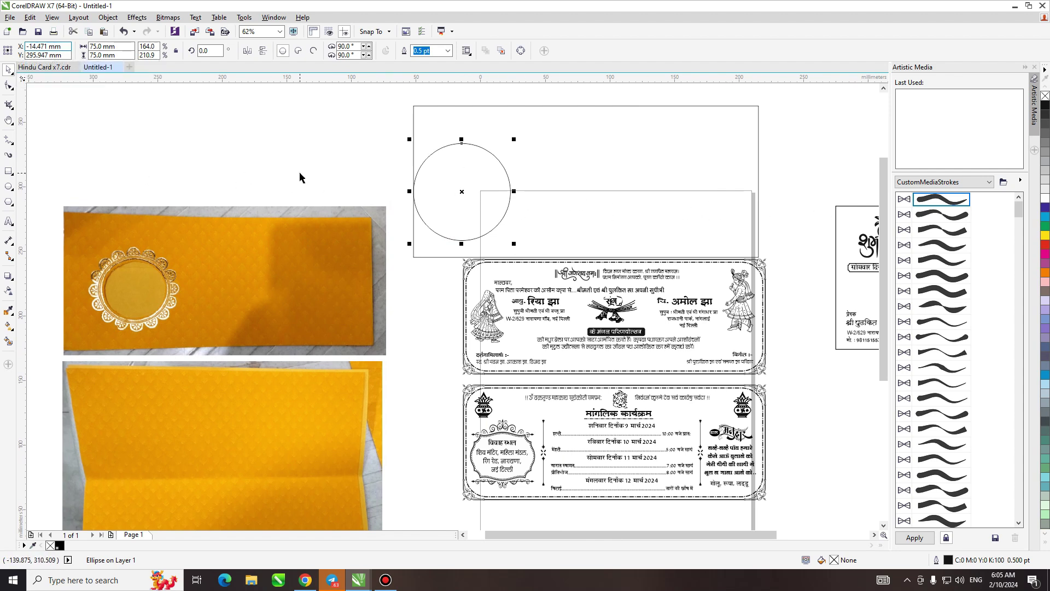
type("+20")
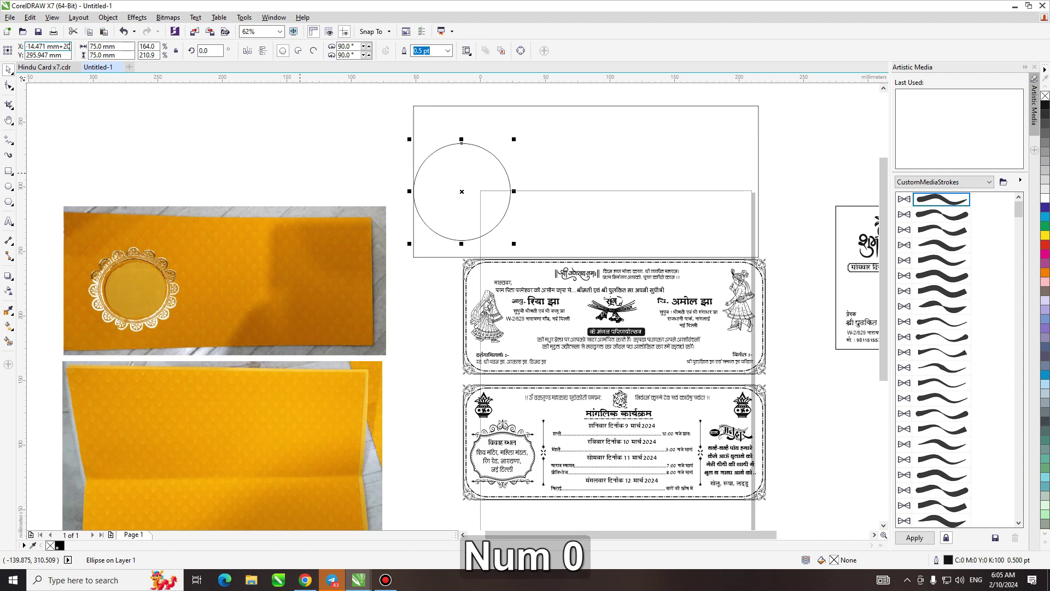
key("Return")
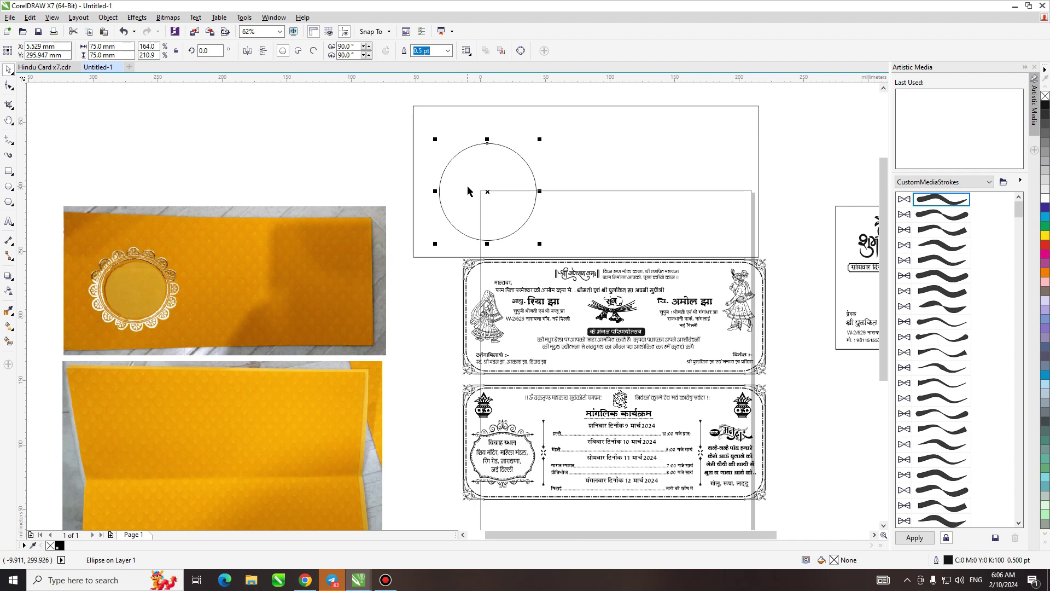
left_click(382, 139)
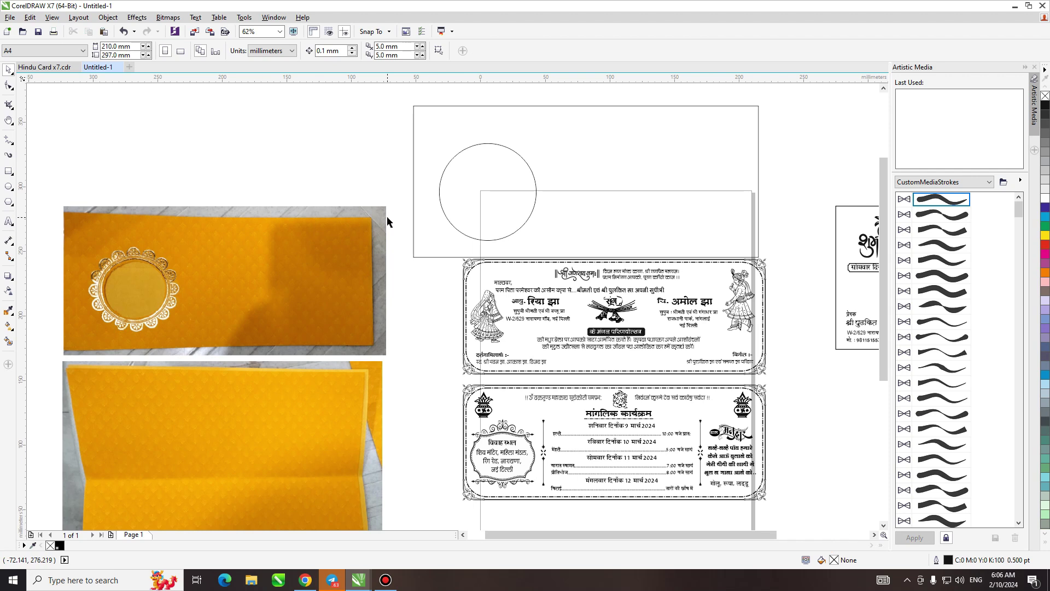
Step: Duplicate the outer rectangle in place and resize the copy to 245 × 100 mm as an inner margin frame
left_click(488, 106)
key("KP_Add")
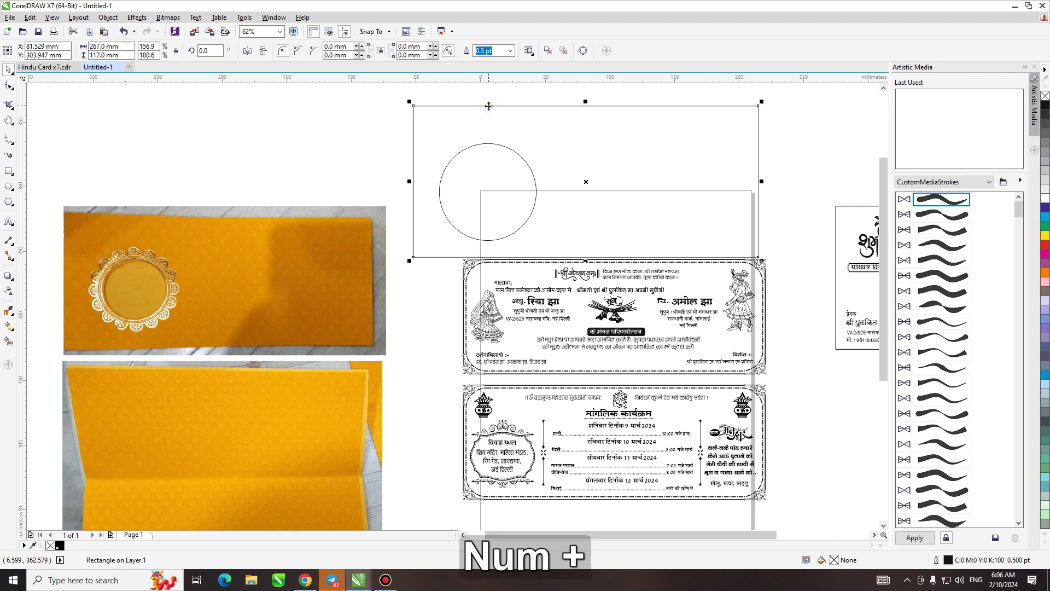
left_click(124, 56)
type("100")
key("Return")
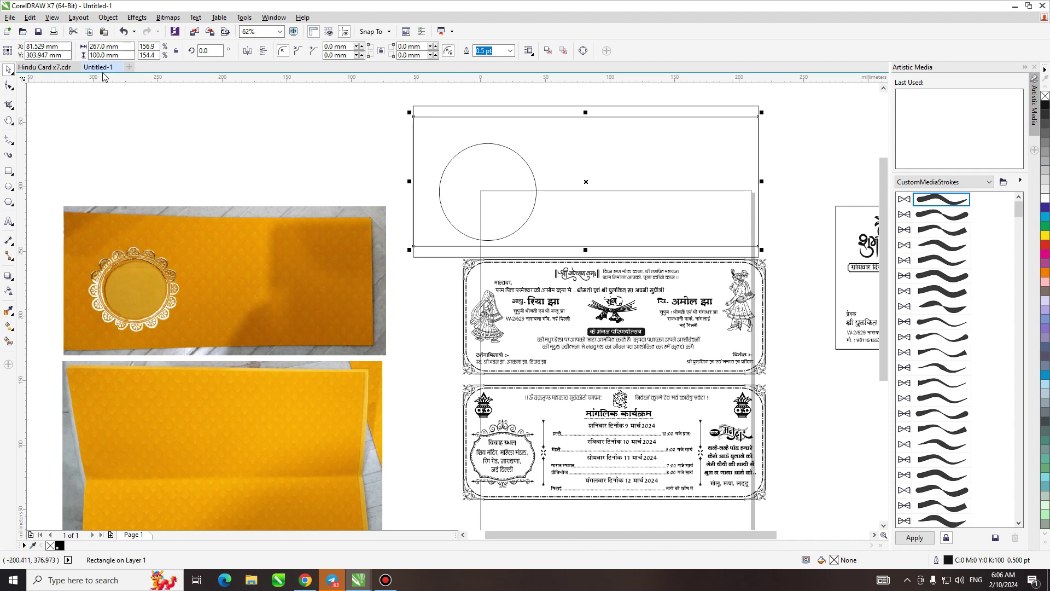
left_click(125, 47)
type("245")
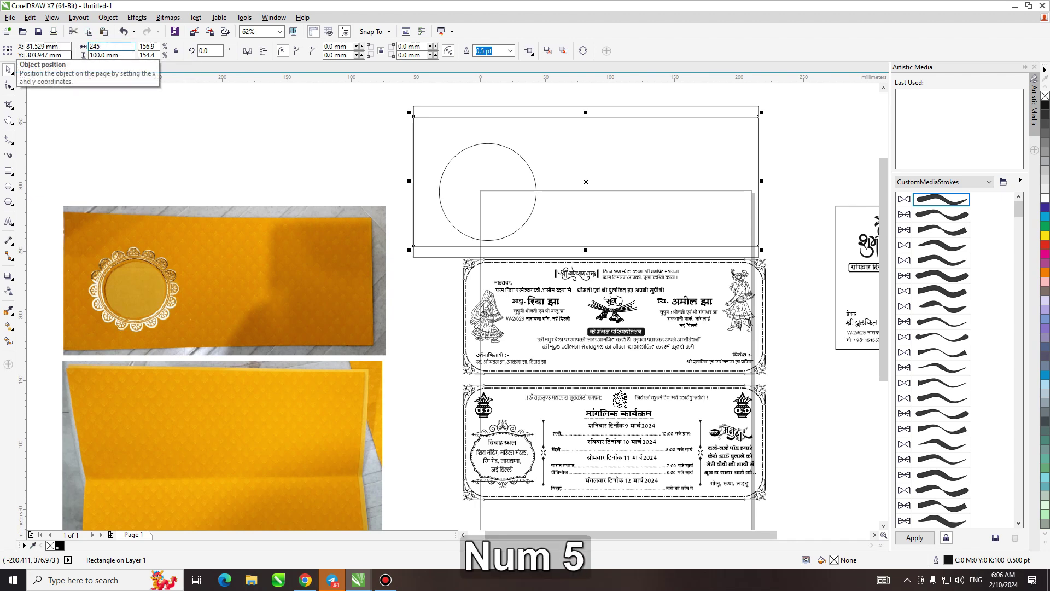
key("Return")
left_click(276, 134)
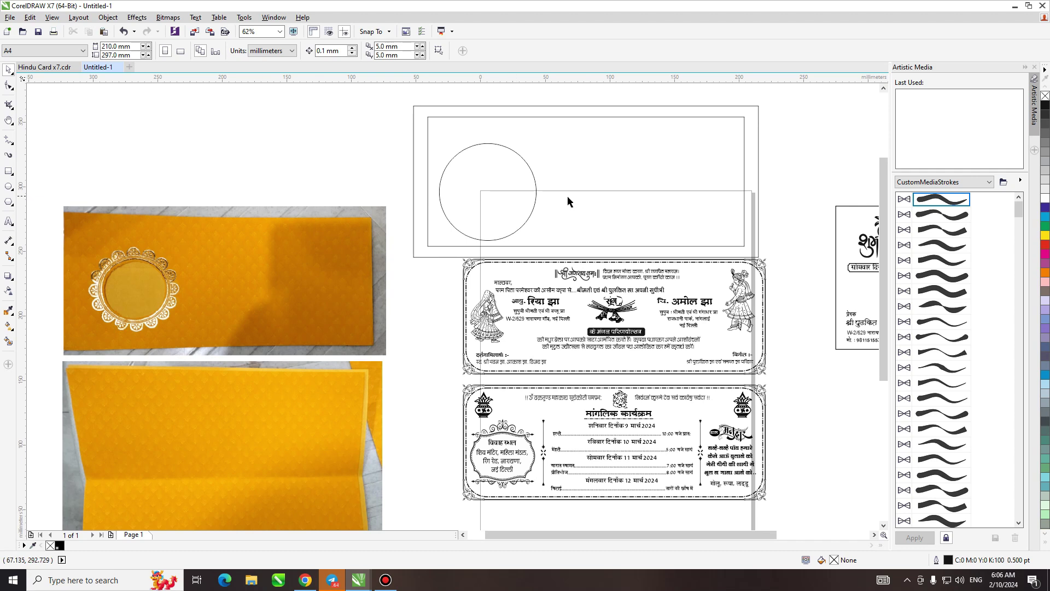
Step: Select the two rectangles with the circle and move them together farther up, clear of the page
key("h")
left_click_drag(741, 197, 601, 252)
left_click_drag(691, 273, 650, 291)
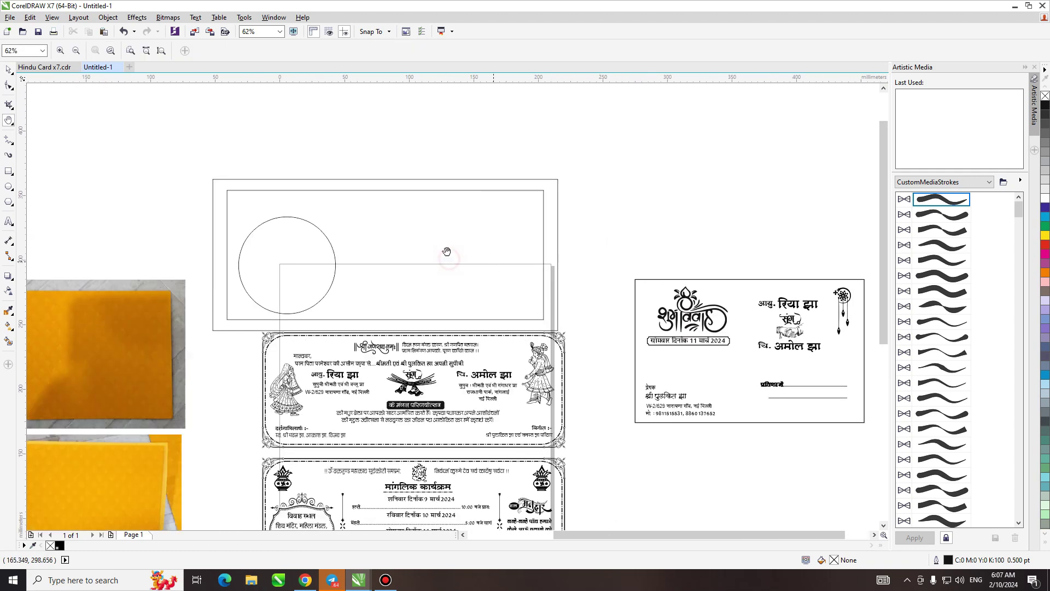
key("space")
left_click_drag(176, 159, 661, 310)
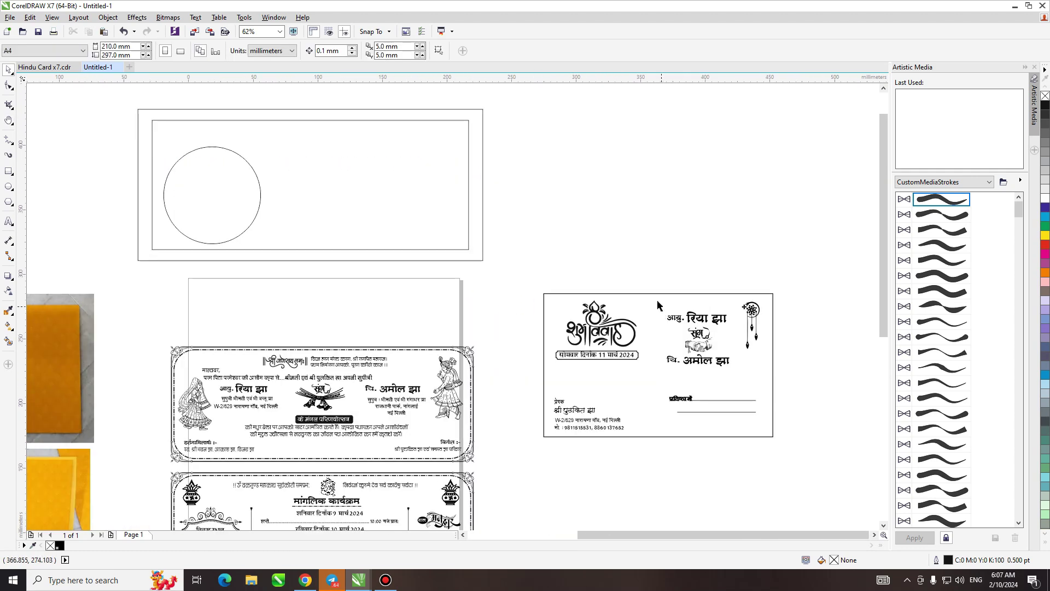
Step: Select the existing envelope text design beside the page and ungroup it
left_click_drag(524, 283, 656, 377)
left_click(599, 338)
key("ctrl+u")
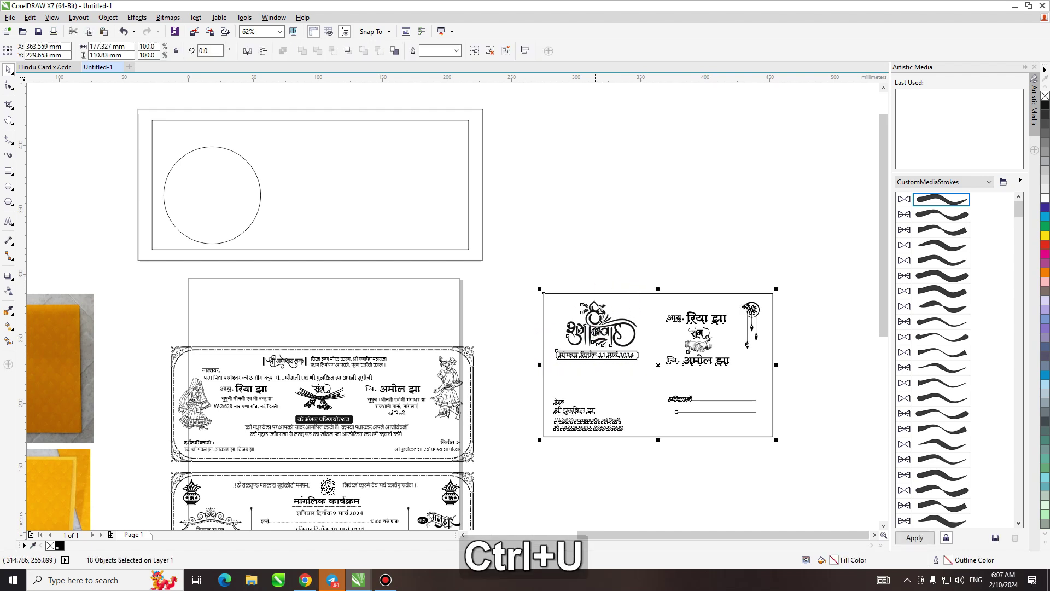
Step: Copy the Shubh Vivah title with its date badge into the new envelope frame, just beside the circle
left_click_drag(519, 274, 573, 332)
left_click_drag(634, 364, 651, 372)
mouse_move(597, 328)
left_mouse_down()
mouse_move(339, 180)
mouse_move(306, 150)
left_mouse_up()
left_click(656, 211)
Step: Copy the sender's address block to the lower middle of the new envelope frame and the couple's names block to the right of it
left_click_drag(524, 388, 612, 457)
left_click_drag(574, 416, 282, 226)
left_click_drag(646, 288, 738, 385)
left_click_drag(699, 341, 544, 256)
Step: Move the Shubh Vivah title with its badge to the inner frame's upper right corner and place the slightly enlarged couple's names between it and the circle
left_click_drag(308, 153, 432, 153)
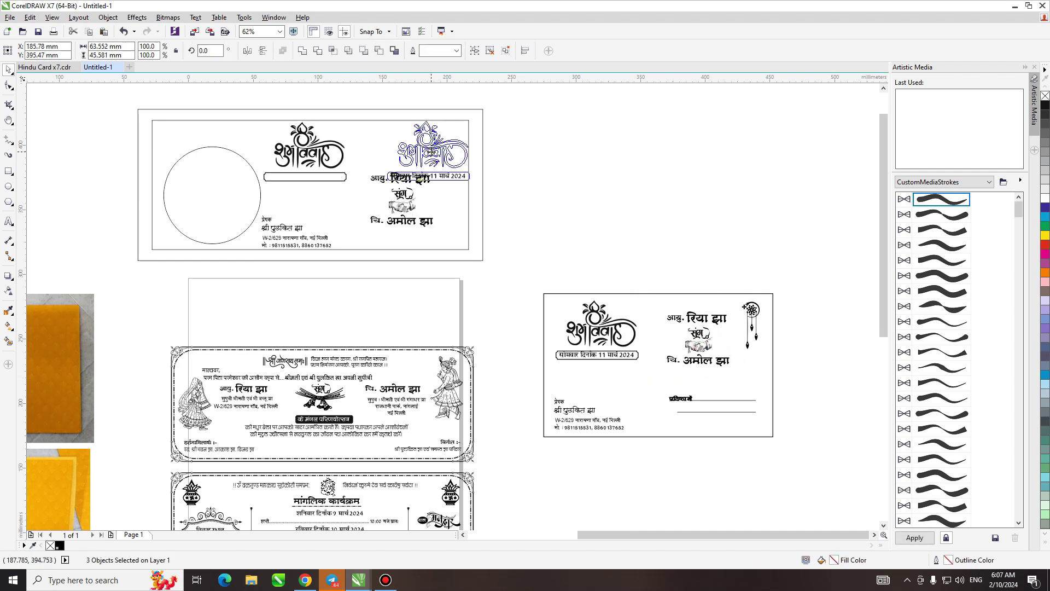
left_click(525, 173)
left_click_drag(452, 246, 334, 162)
left_click_drag(401, 202, 311, 176)
left_click_drag(347, 142, 355, 135)
left_click_drag(316, 169, 316, 163)
left_click_drag(364, 199, 257, 258)
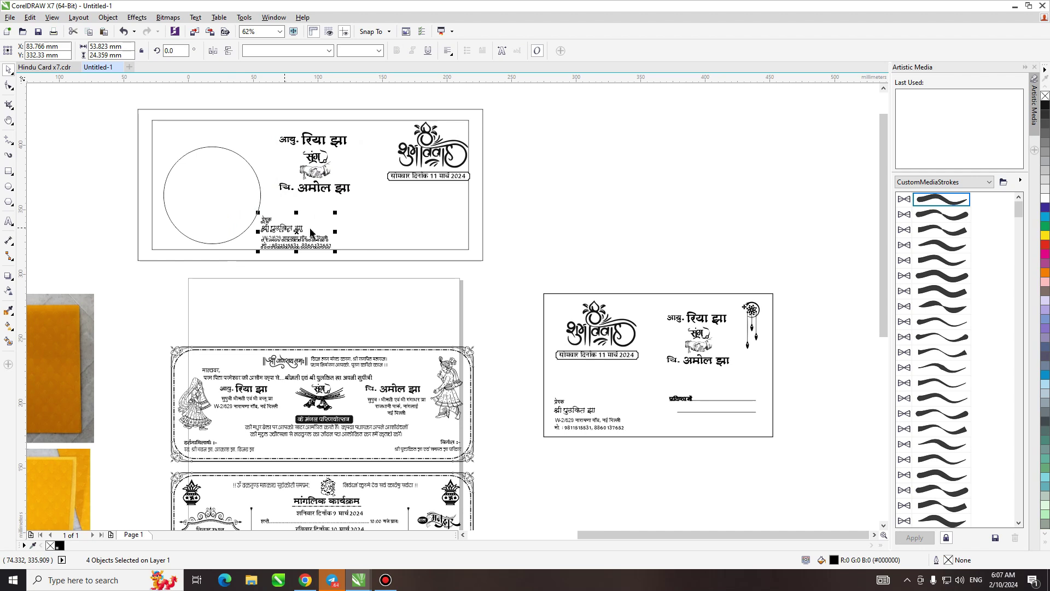
left_click(585, 199)
Step: Enlarge the drum motif to about 36 × 24 mm and place it in the inner frame's lower right corner
key("h")
left_click_drag(475, 139, 518, 239)
key("space")
left_click_drag(531, 225, 536, 260)
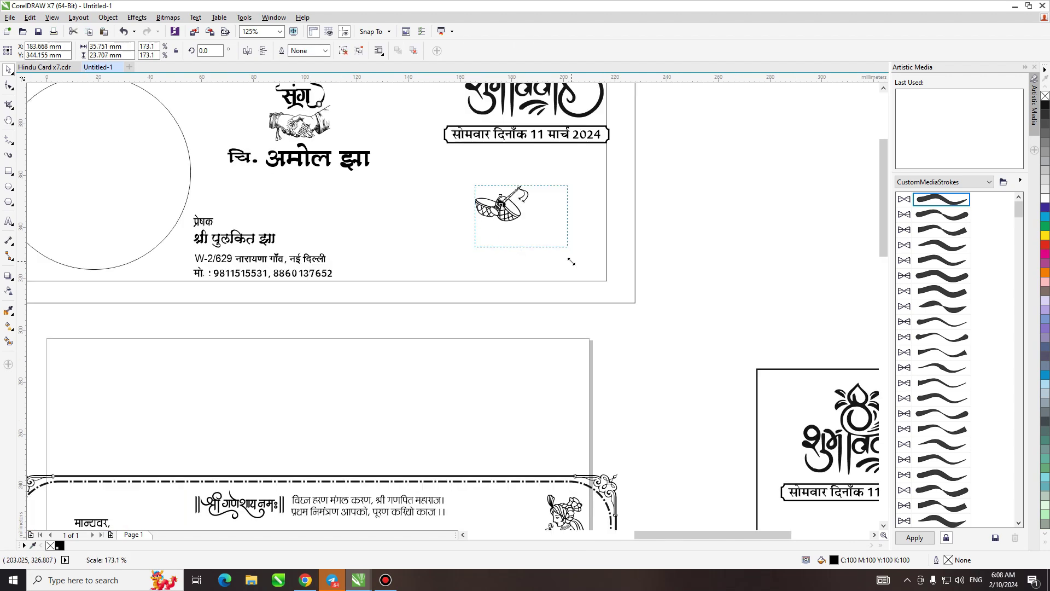
key("h")
right_click(516, 235)
key("space")
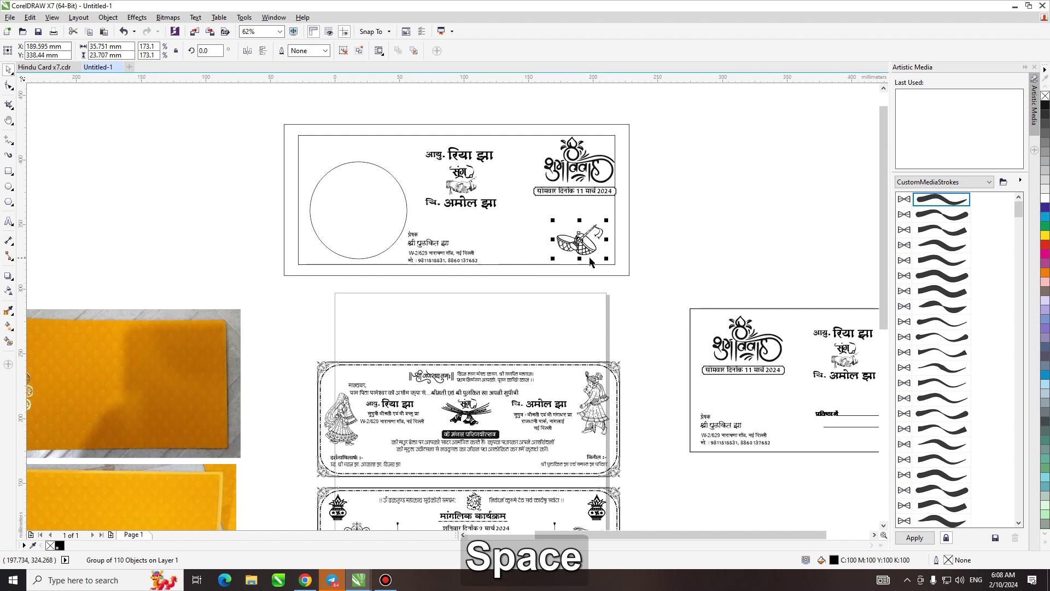
left_click(654, 245)
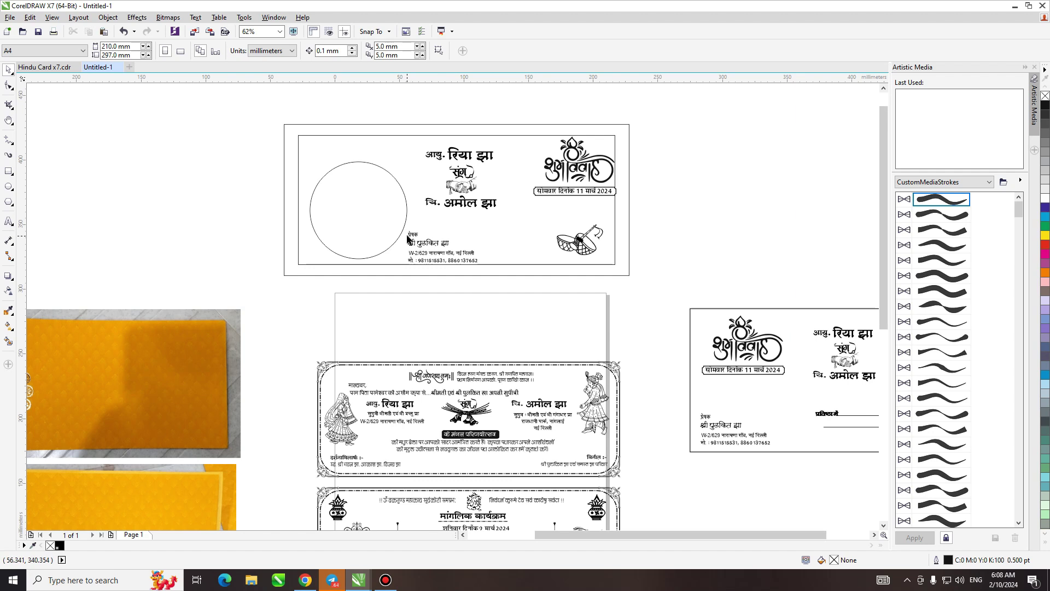
Step: Copy the drum motif to the inner frame's upper left corner above the circle and shrink the copy slightly
key("h")
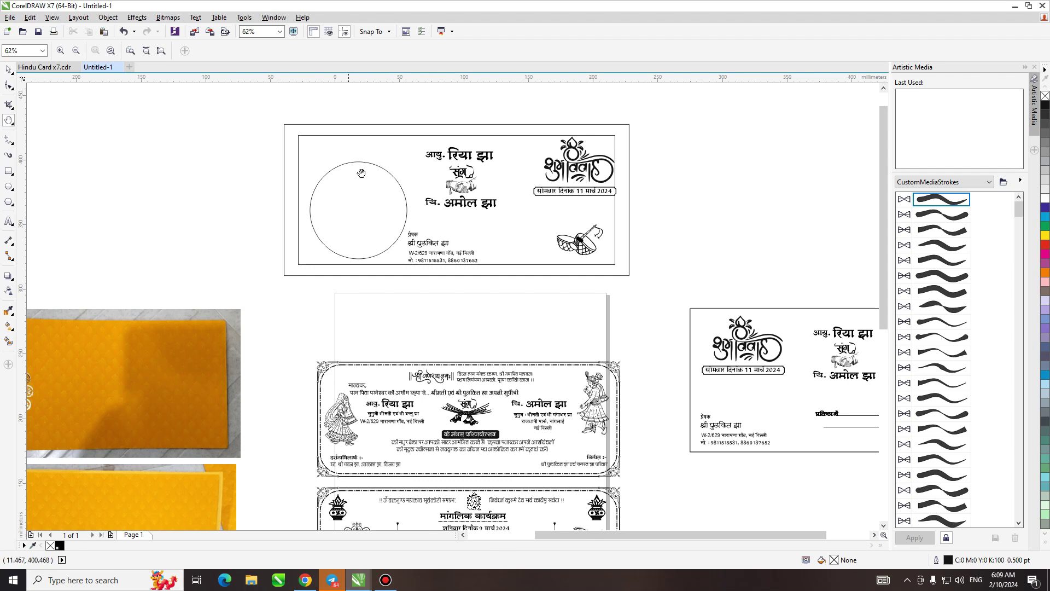
key("space")
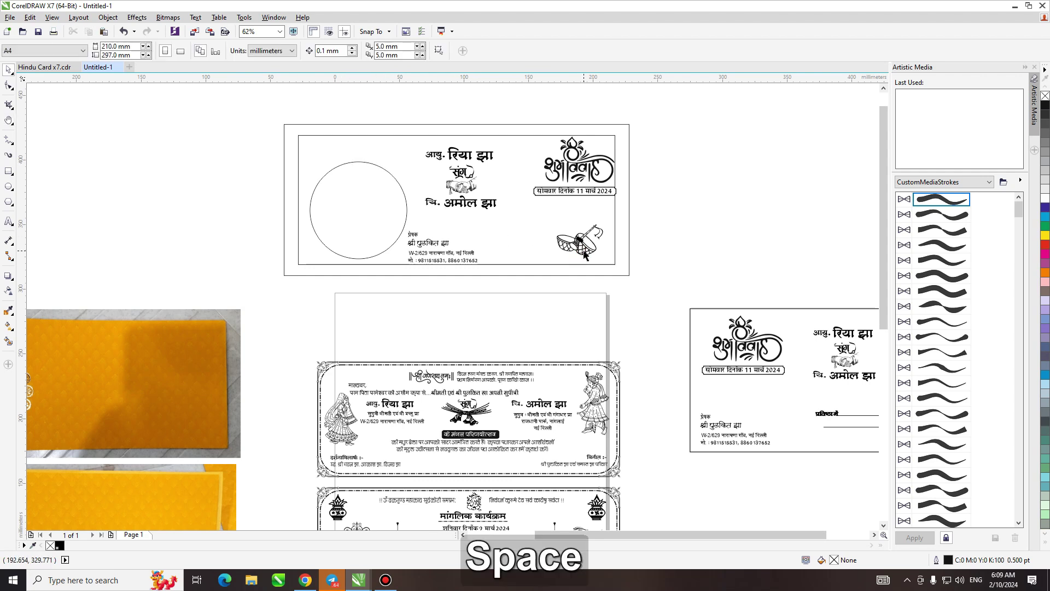
left_click(581, 247)
left_click_drag(581, 246, 324, 158)
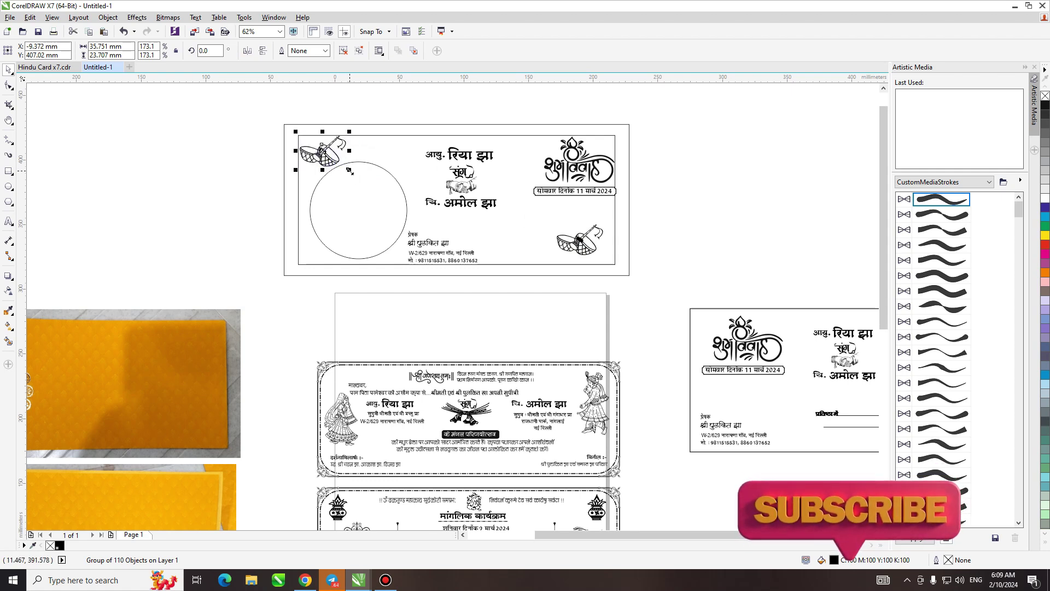
left_click_drag(349, 169, 347, 169)
left_click(713, 204)
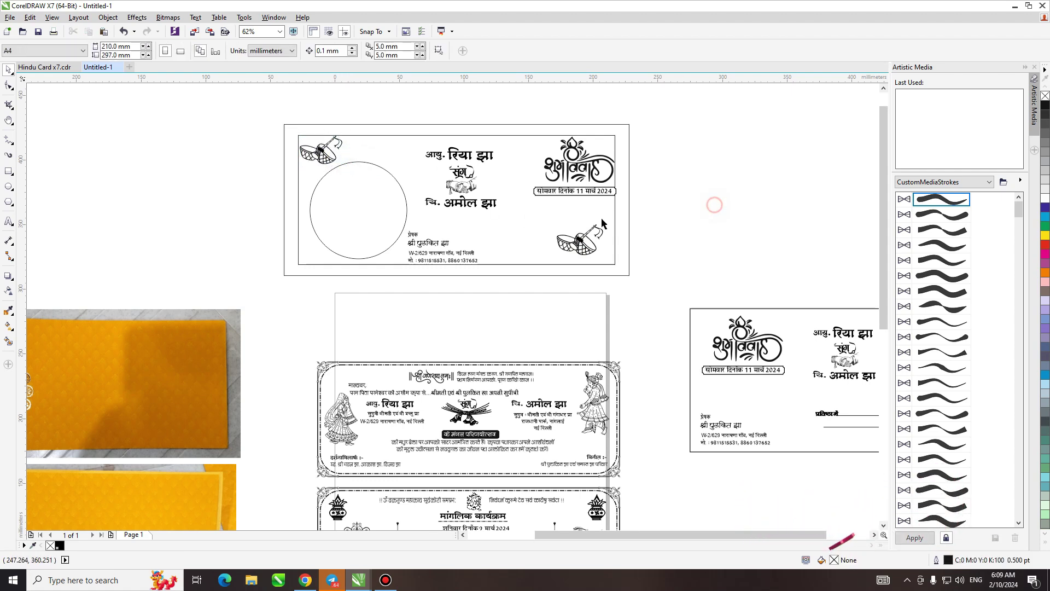
Step: Move the drum motif from the envelope's lower right corner out into the empty area beside the envelope
key("h")
left_click_drag(563, 239, 574, 199)
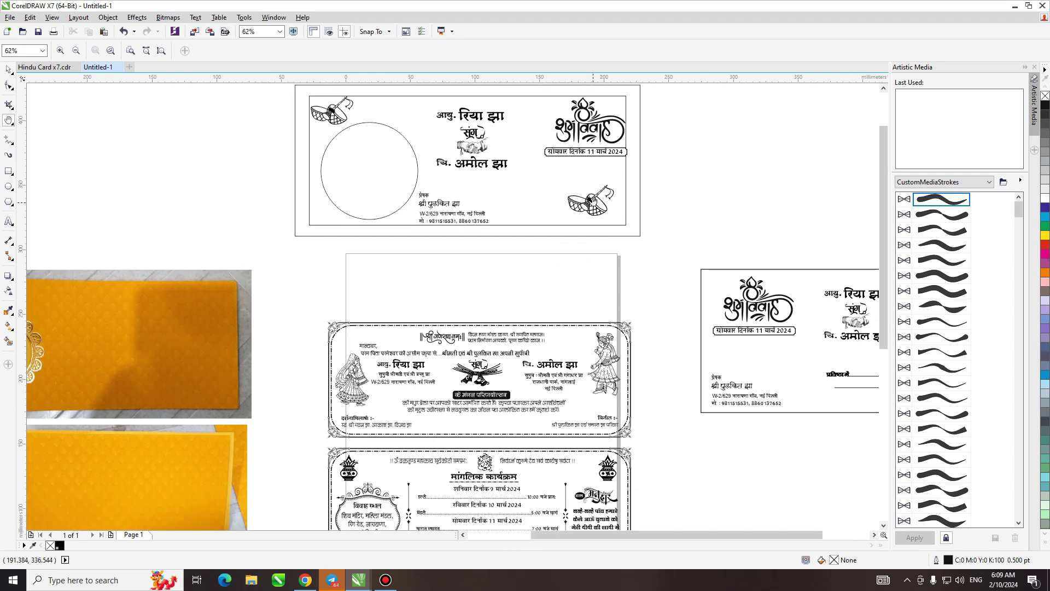
key("space")
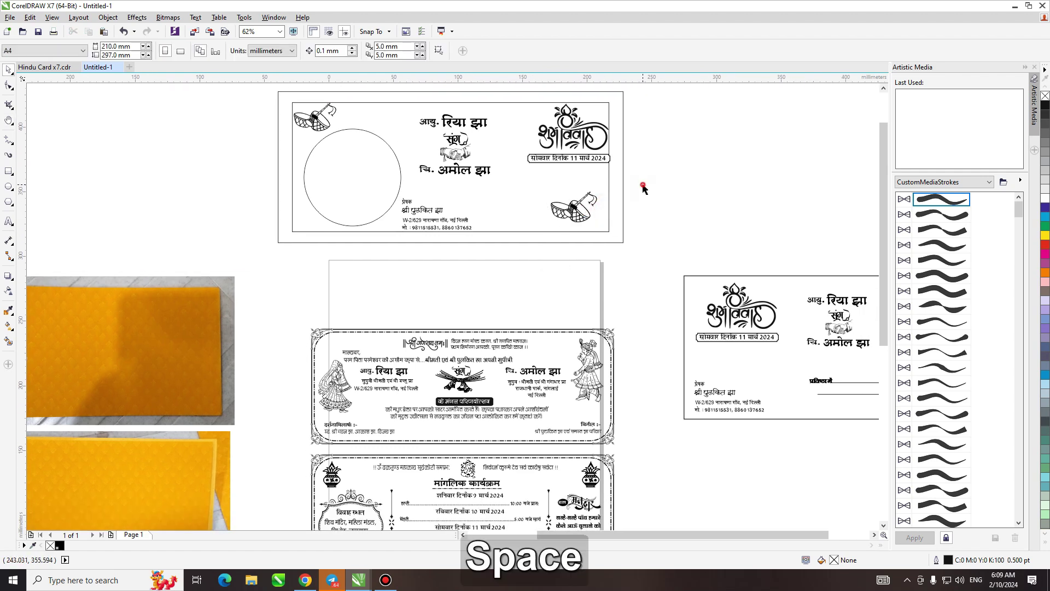
left_click_drag(574, 210, 531, 226)
Step: Copy the recipient label with its two blank lines from the old design into the space below the date badge on the new envelope
key("h")
key("space")
left_click_drag(652, 355, 769, 399)
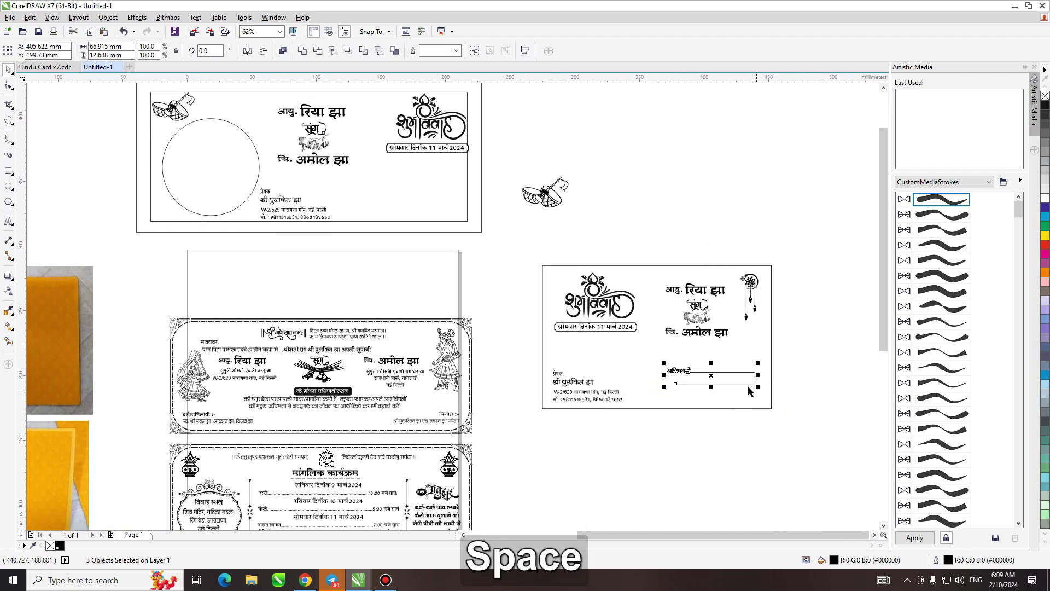
left_click_drag(711, 375, 407, 190)
right_click(408, 189)
key("Escape")
key("h")
left_click_drag(429, 227, 525, 254)
key("space")
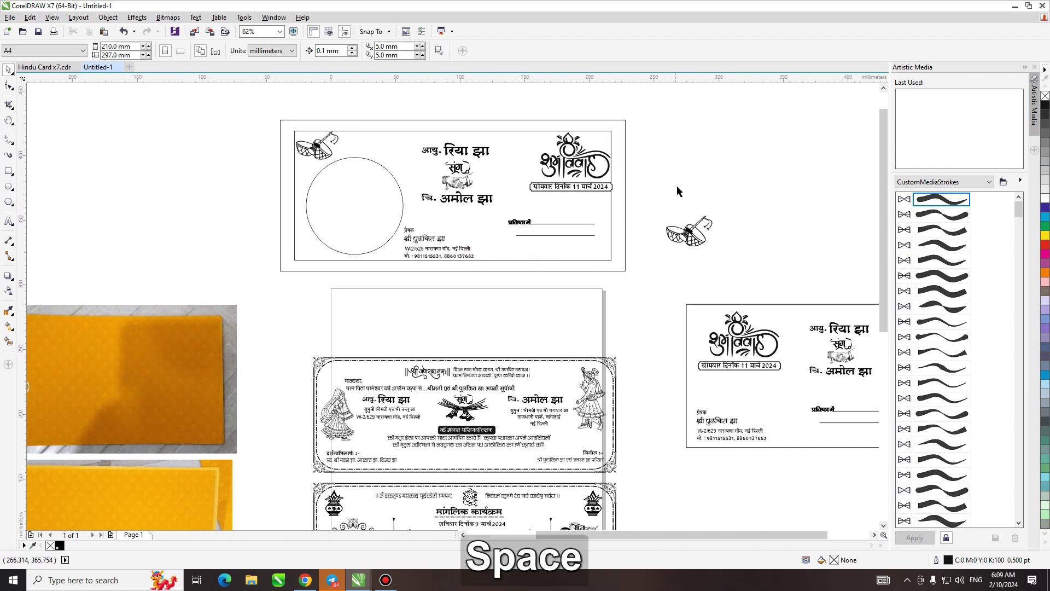
Step: Examine the orange envelope and open card photos beside the page against the inner card designs
key("h")
left_click_drag(394, 351, 609, 136)
left_click_drag(311, 342, 373, 322)
key("space")
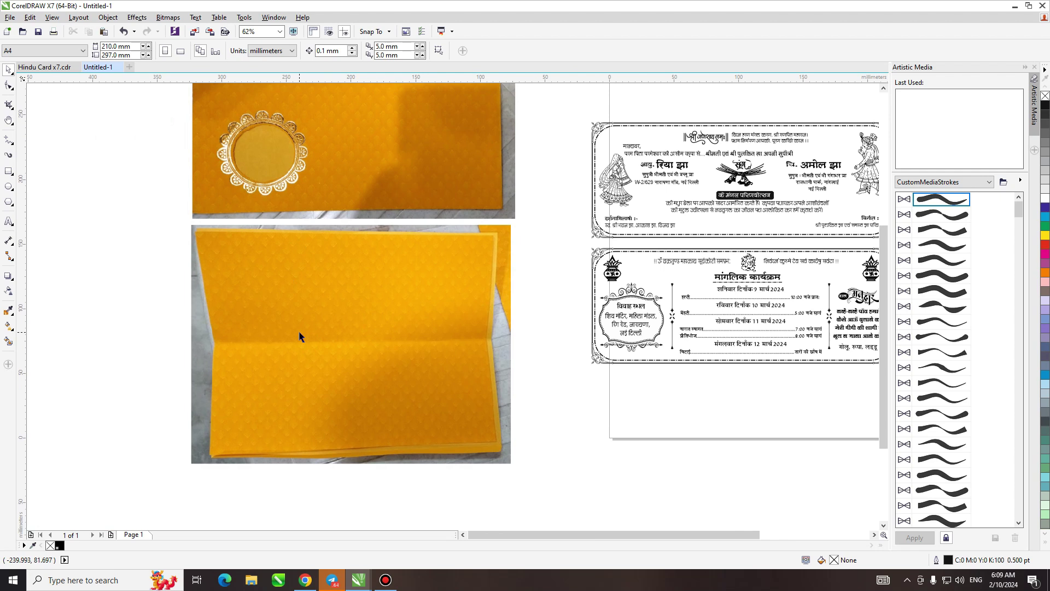
key("h")
left_click_drag(581, 324, 511, 311)
key("space")
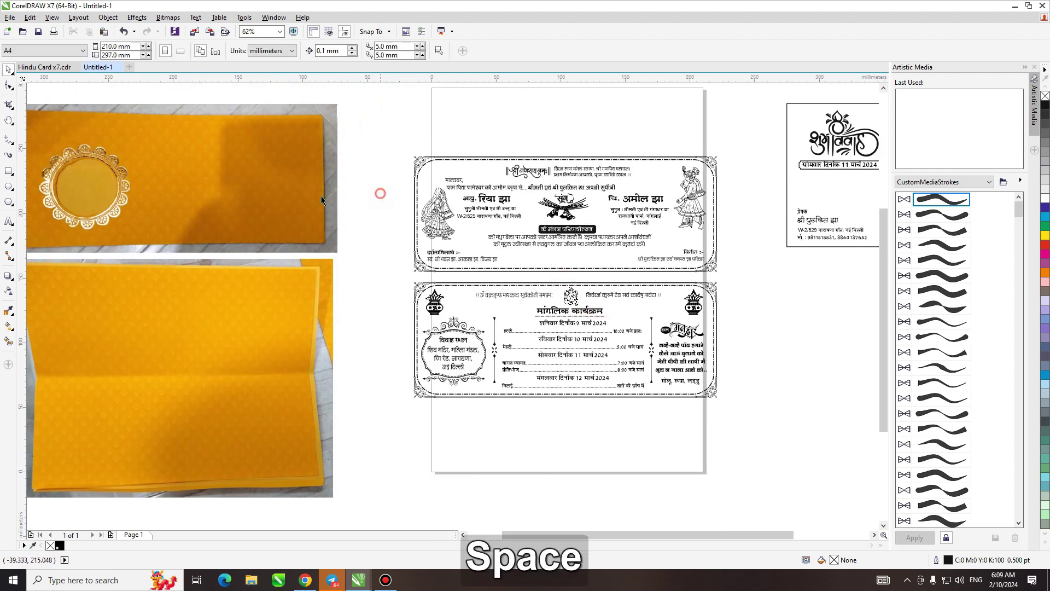
Step: Draw a guide rectangle around the upper inner card design and size it to 240 × 90 mm
left_click(8, 171)
left_click_drag(410, 154, 722, 270)
triple_click(121, 48)
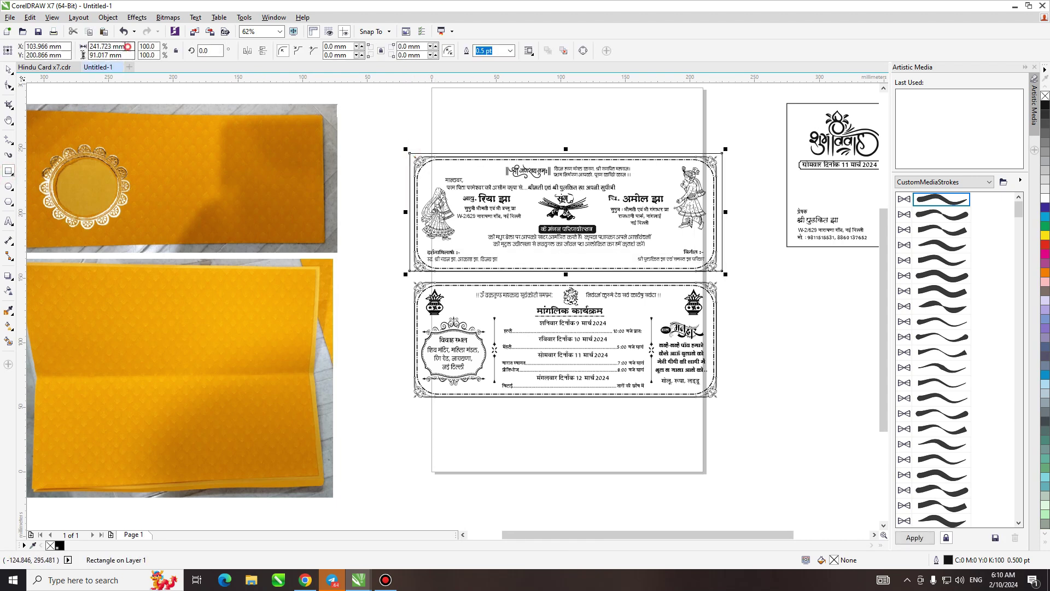
type("240")
key("Tab")
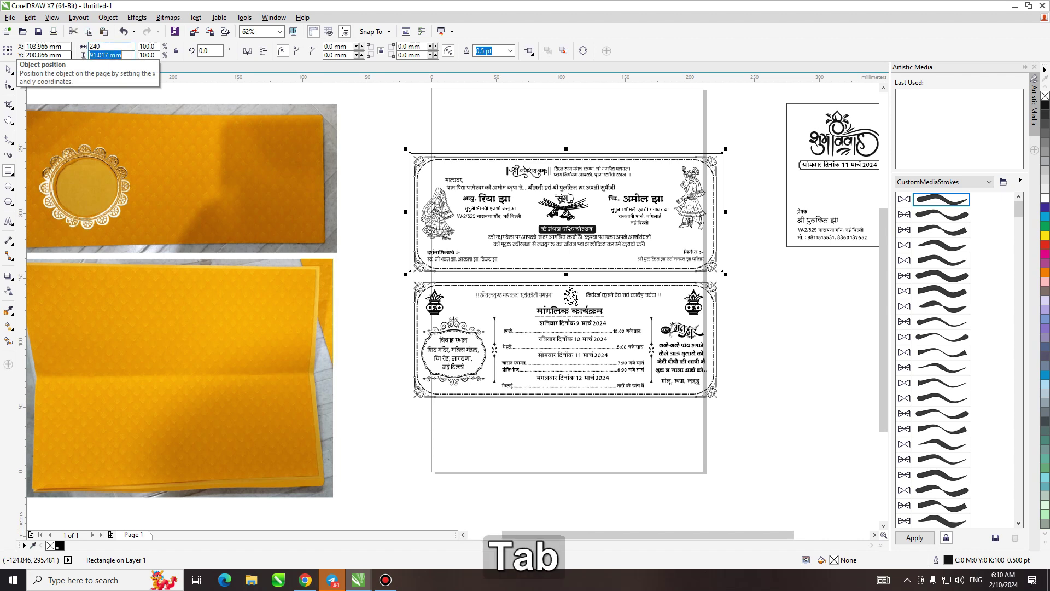
type("90")
key("Return")
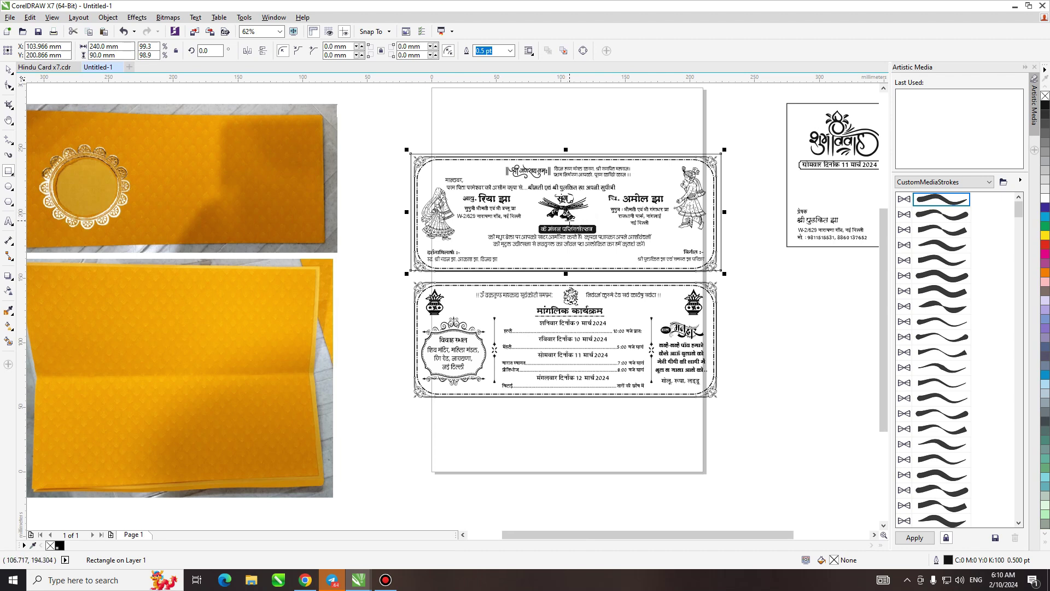
Step: Widen the grouped card designs slightly to fit the guide rectangle and move the rectangle upward, off the cards' shared gap
key("space")
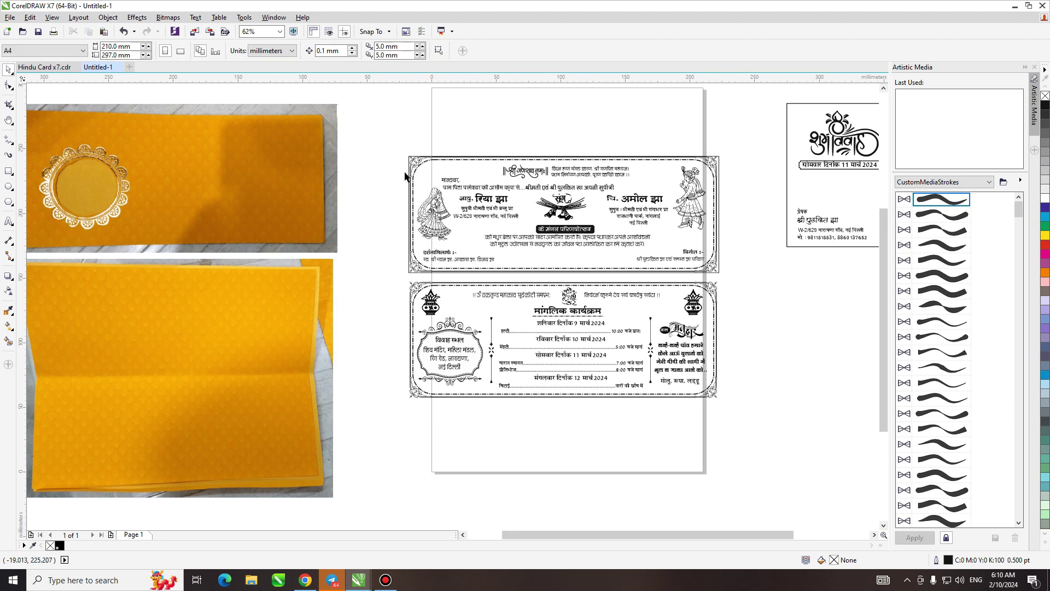
left_click(410, 166)
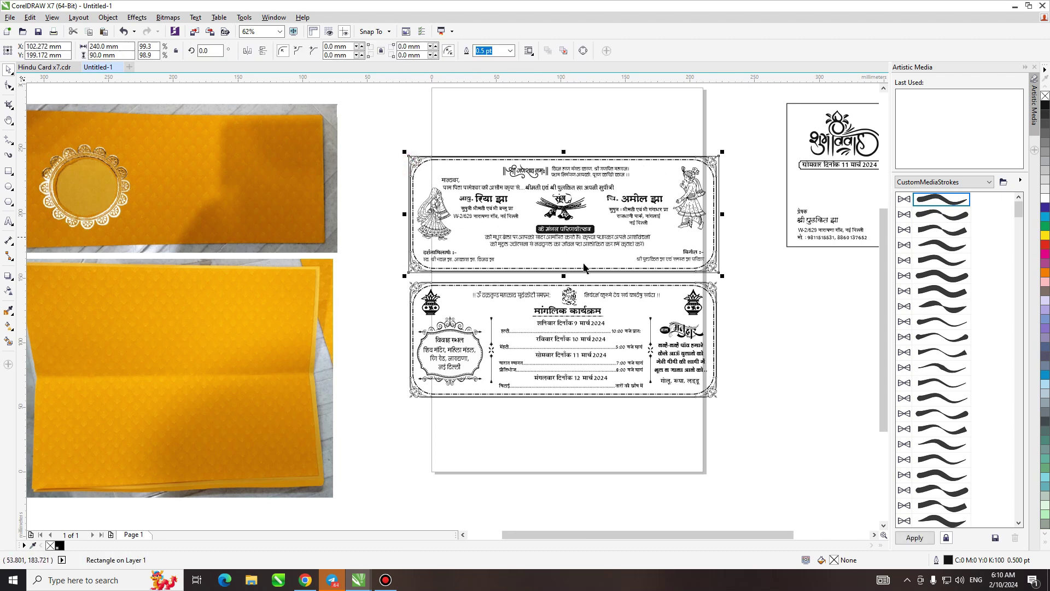
left_click_drag(547, 272, 548, 215)
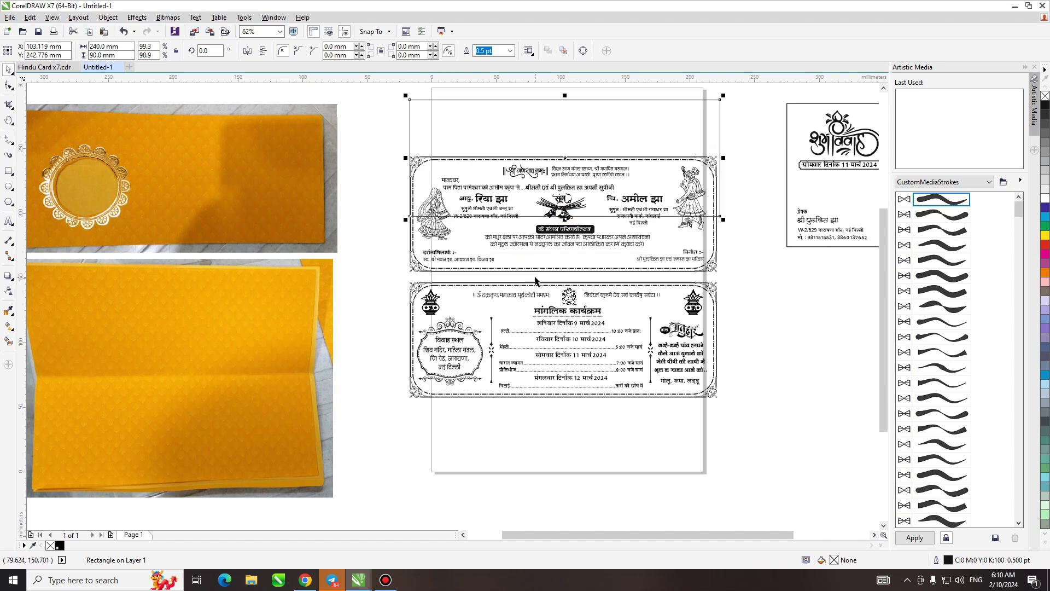
Step: Measure the gap between the two card designs with a small temporary rectangle drawn across it
left_click(8, 171)
left_click_drag(521, 272, 526, 281)
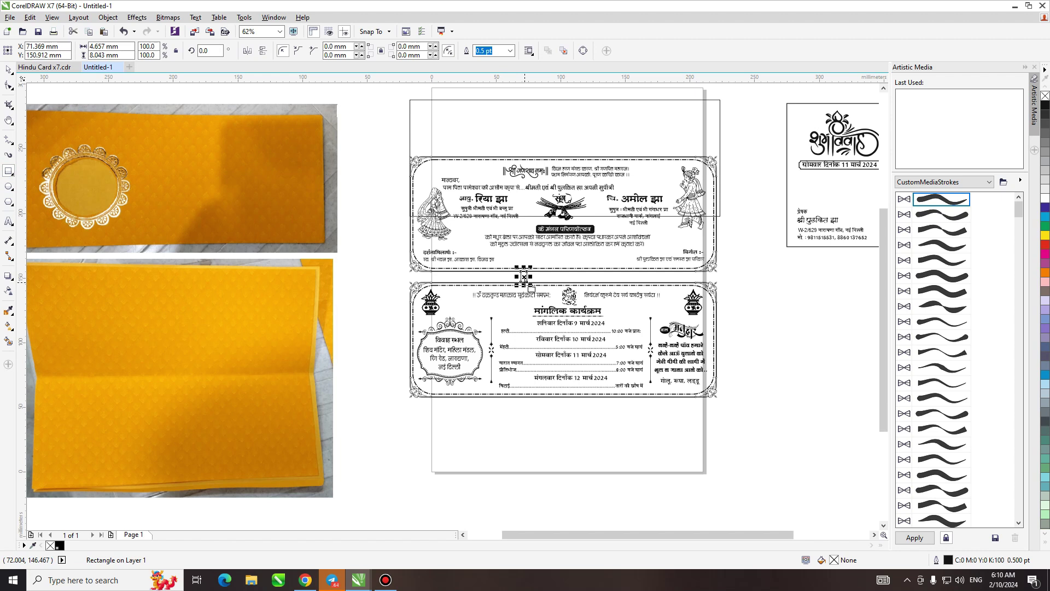
key("space")
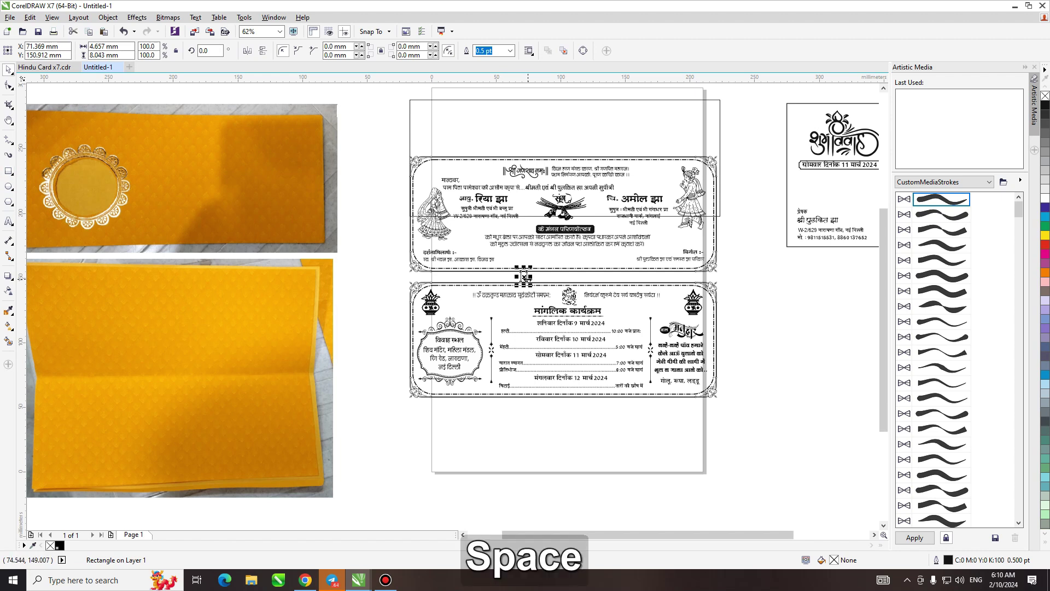
Step: Ungroup the two card designs and move the lower card 1.2 mm down
left_click(519, 284)
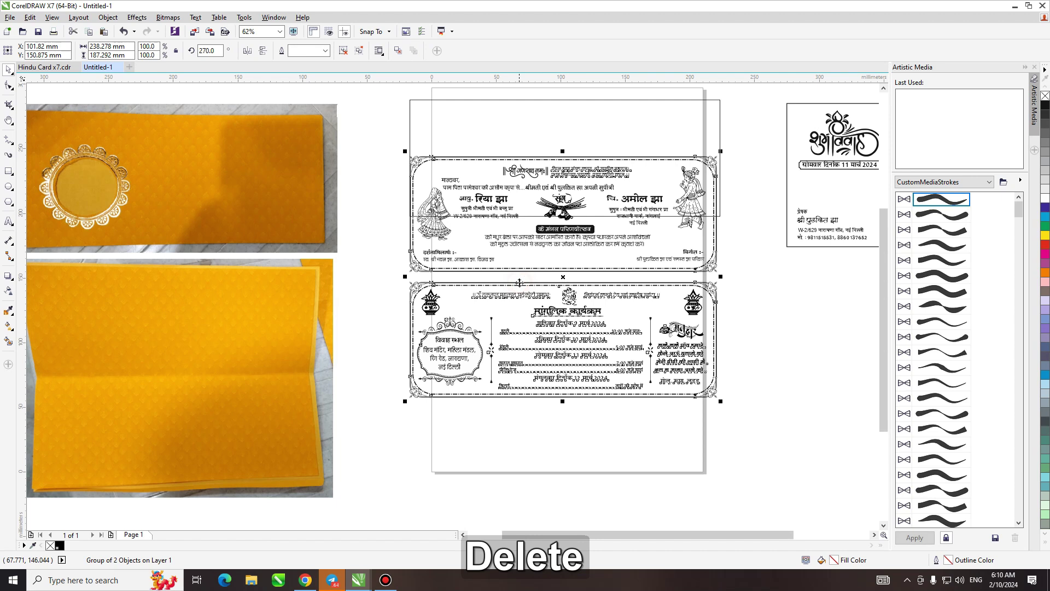
key("ctrl+u")
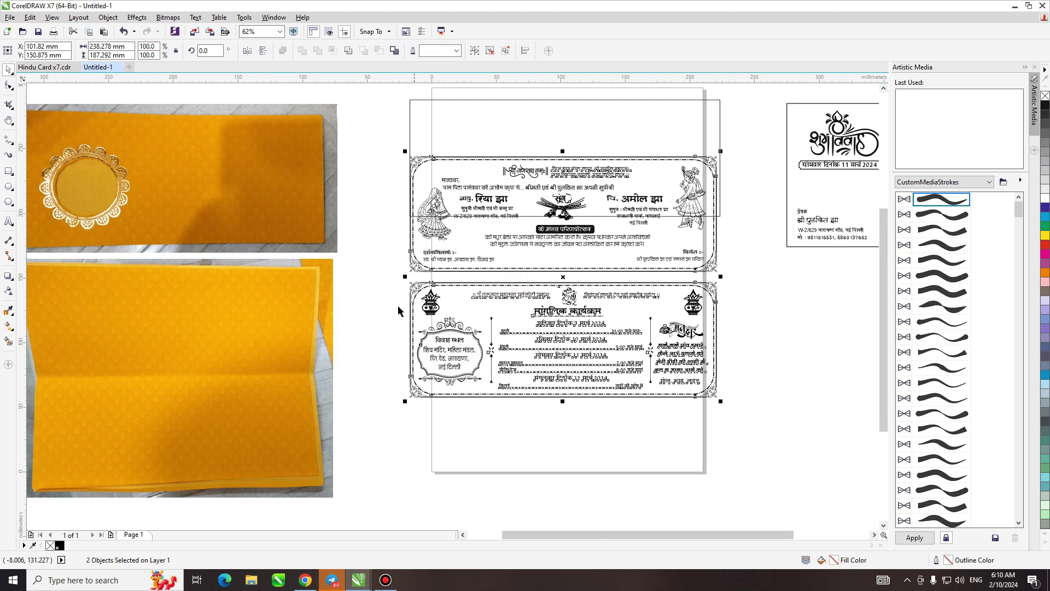
left_click(394, 288)
left_click_drag(395, 276, 719, 411)
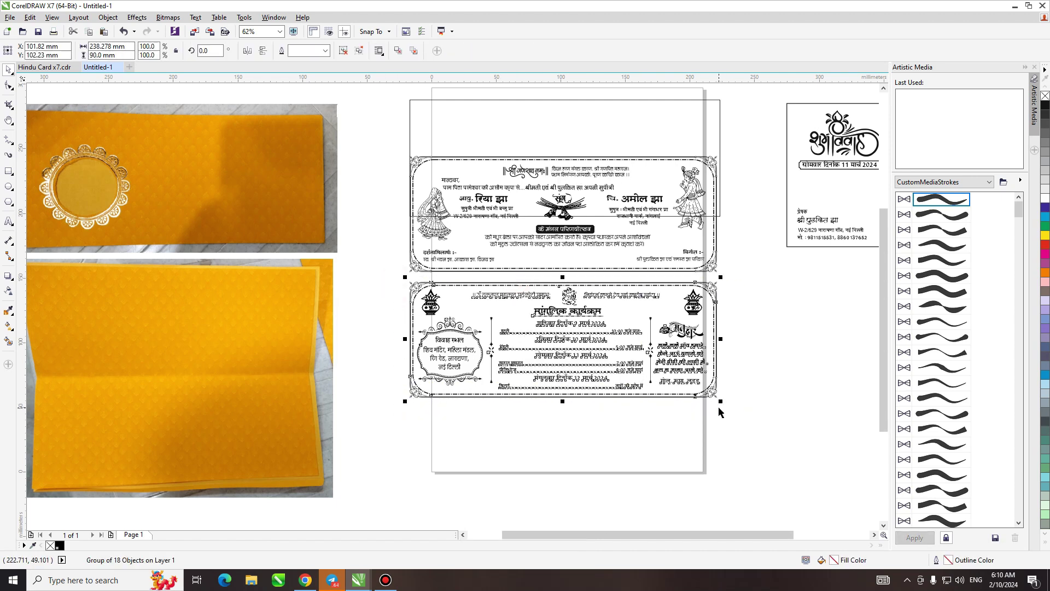
key("Down")
key("Down")
key("Down")
key("Down")
key("Down")
key("Down")
key("Down")
key("Down")
key("Down")
key("Down")
key("Down")
key("Down")
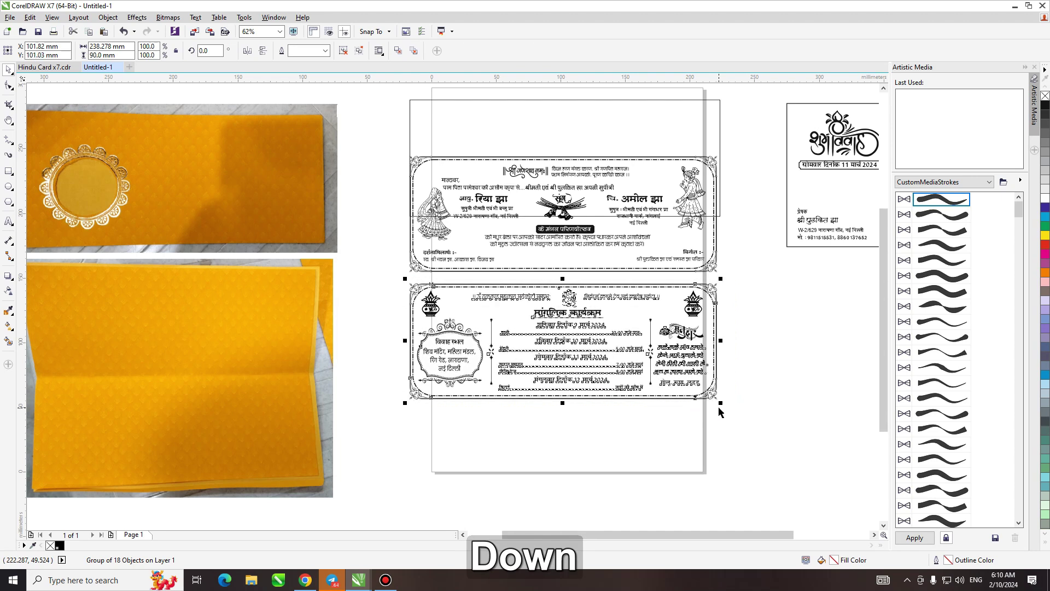
left_click(763, 325)
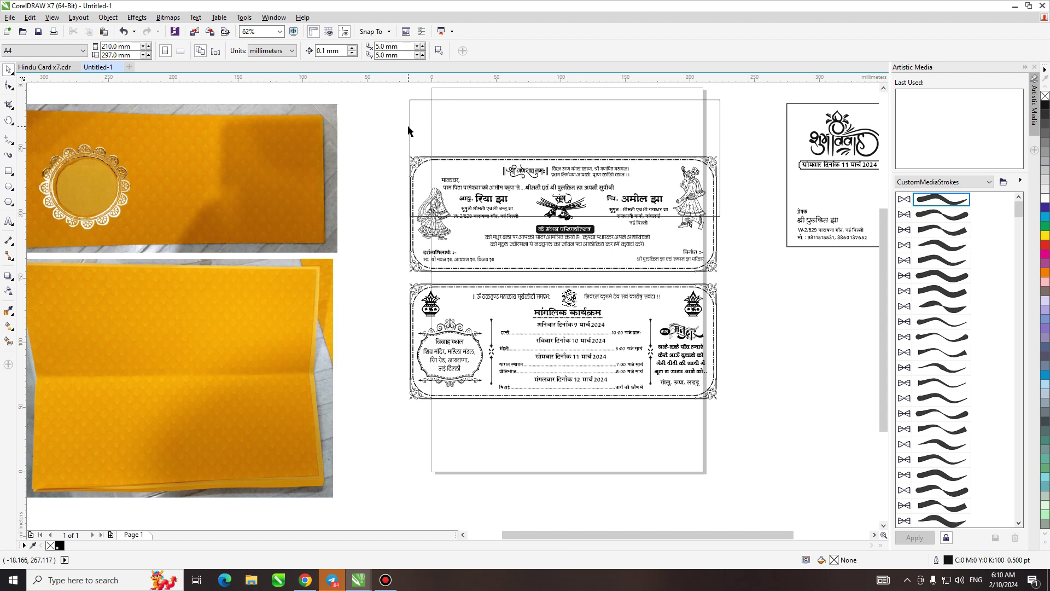
Step: Delete the 240 × 90 mm guide rectangle and switch the A4 page to landscape
left_click(409, 150)
key("Delete")
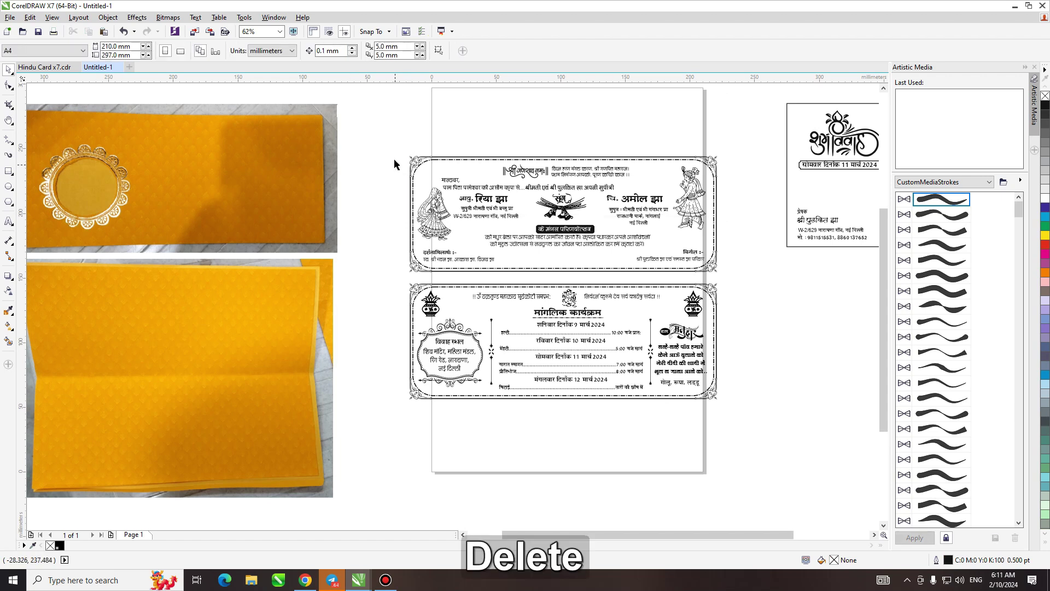
left_click_drag(405, 171, 728, 408)
left_click(381, 118)
left_click(181, 51)
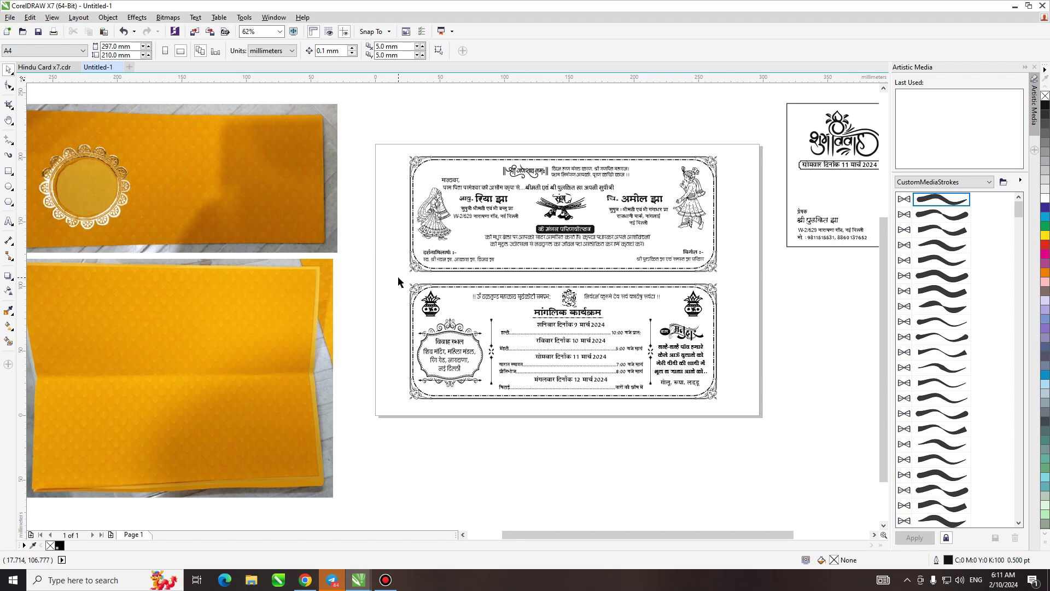
Step: Set the nudge distance to 2.0 mm and move the lower card 2 mm down
left_click(416, 293)
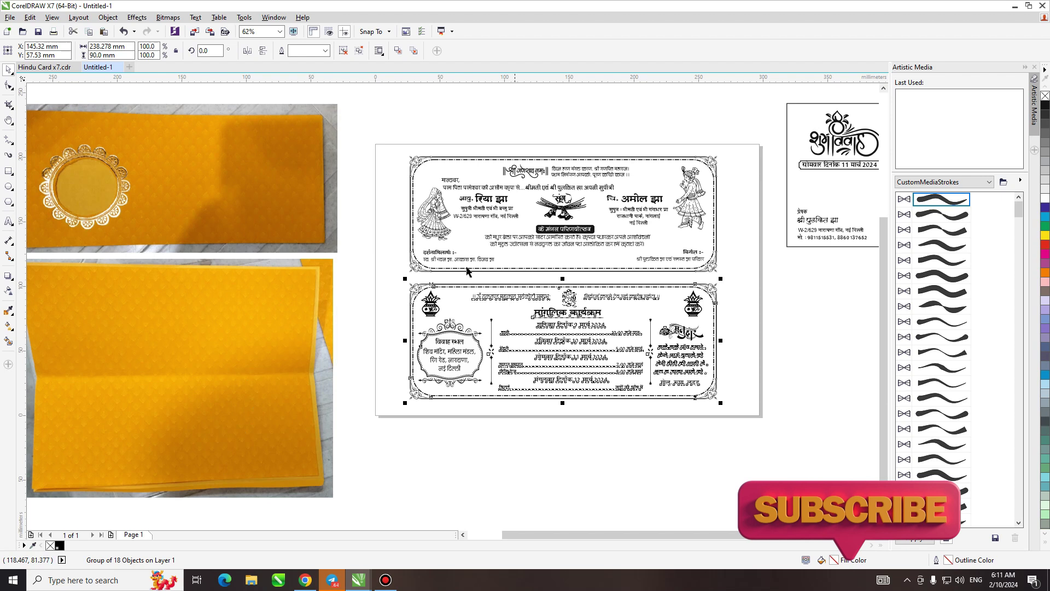
left_click(403, 113)
left_click(398, 158)
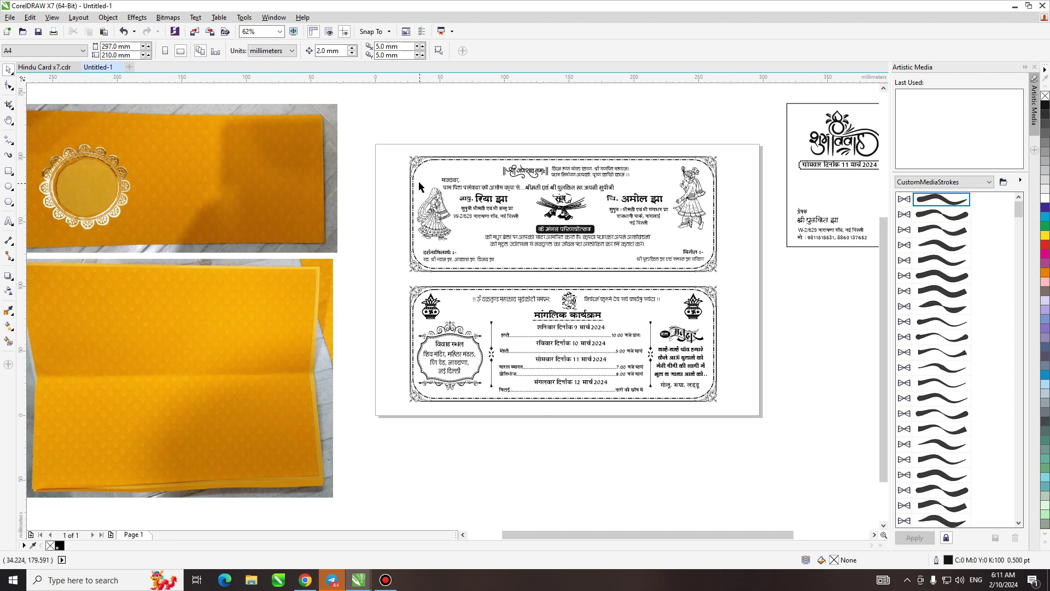
Step: Select both card designs and move them together 2 mm down on the page
left_click_drag(395, 145, 737, 426)
key("Down")
key("Down")
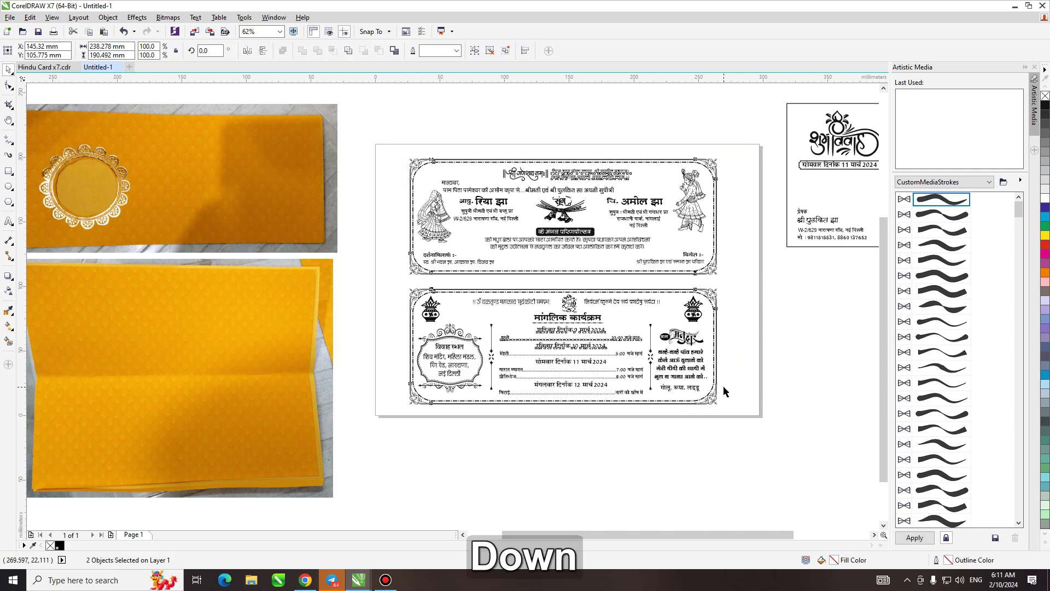
key("Up")
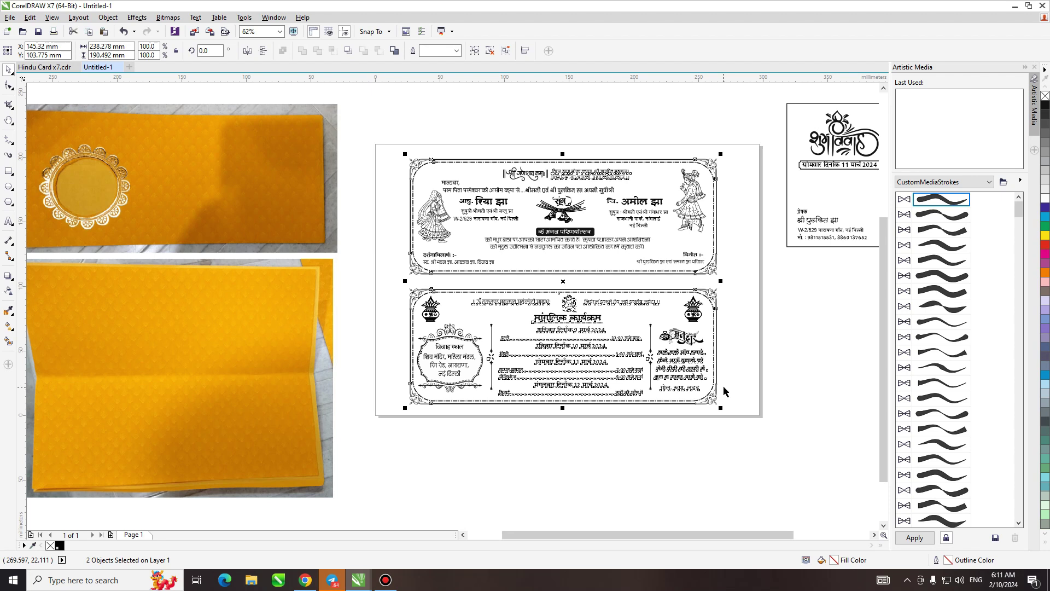
left_click(574, 276)
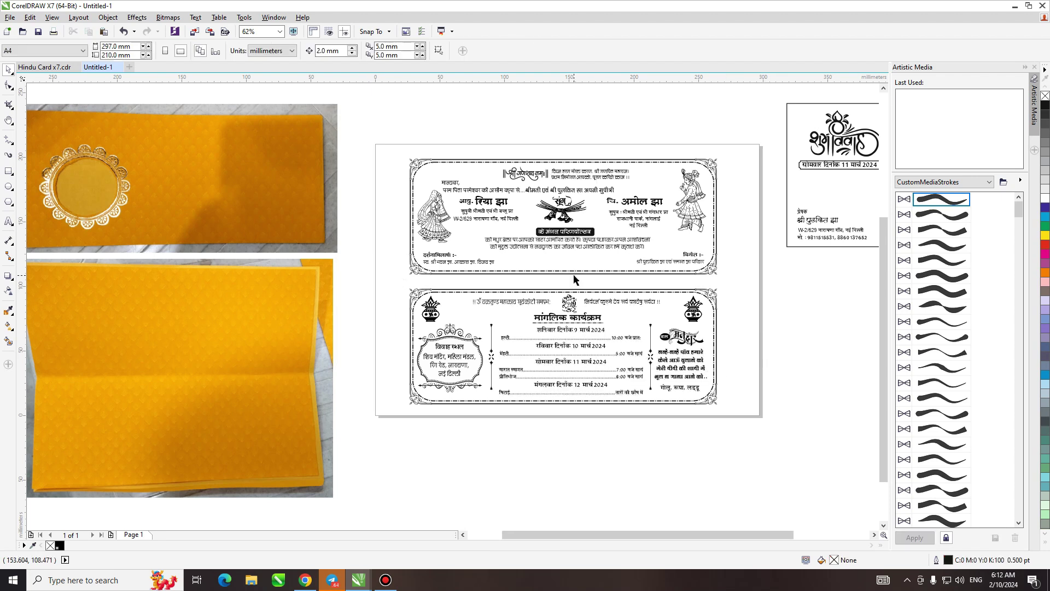